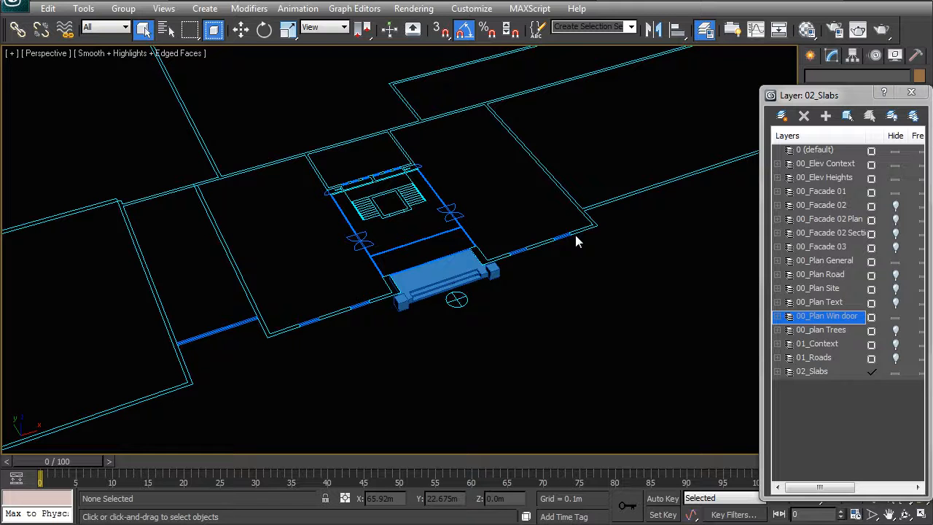
- Isolate the three elevation drawing shapes: the facade, the level height lines and the context outlines
scroll(524, 259, down, 3)
middle_drag(523, 259, 440, 210)
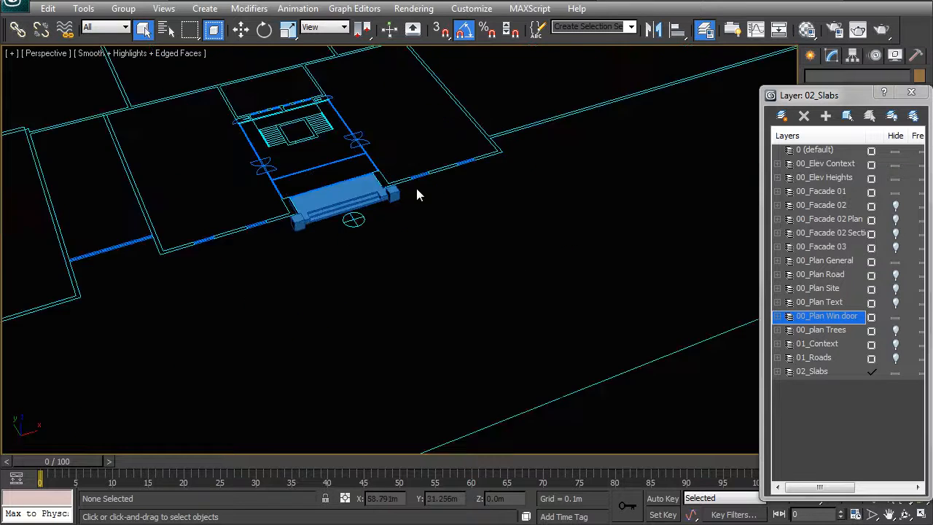
scroll(439, 210, down, 2)
alt+middle_drag(435, 277, 273, 204)
scroll(442, 265, down, 3)
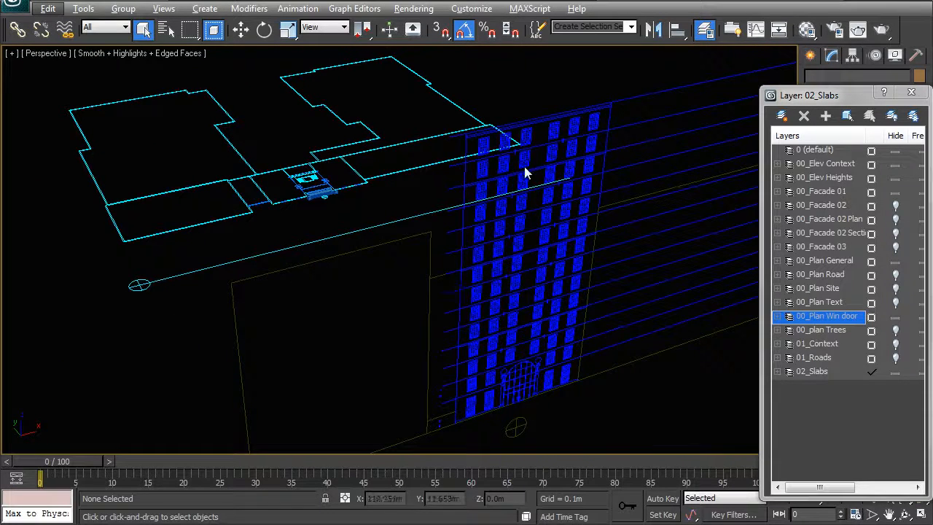
alt+middle_drag(474, 268, 487, 270)
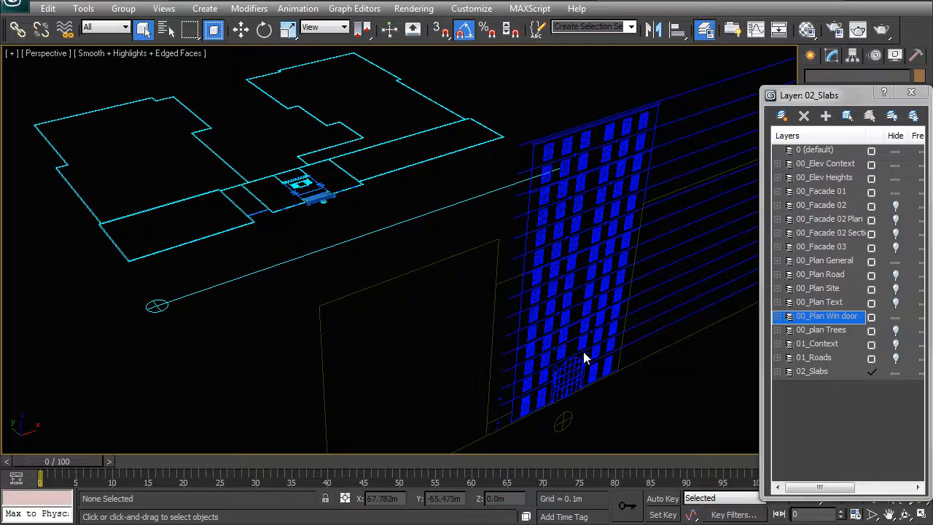
click(534, 157)
key(z)
ctrl+click(487, 106)
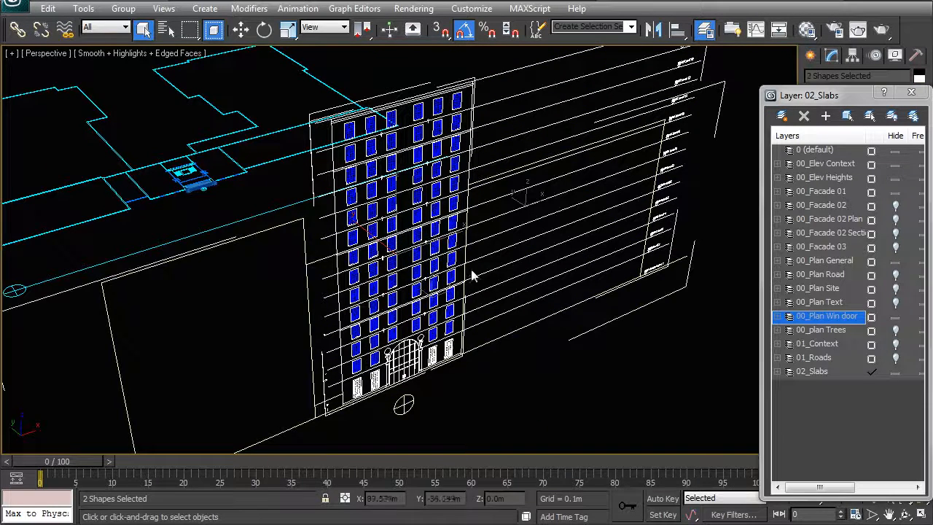
ctrl+click(243, 237)
right_click(413, 276)
click(437, 162)
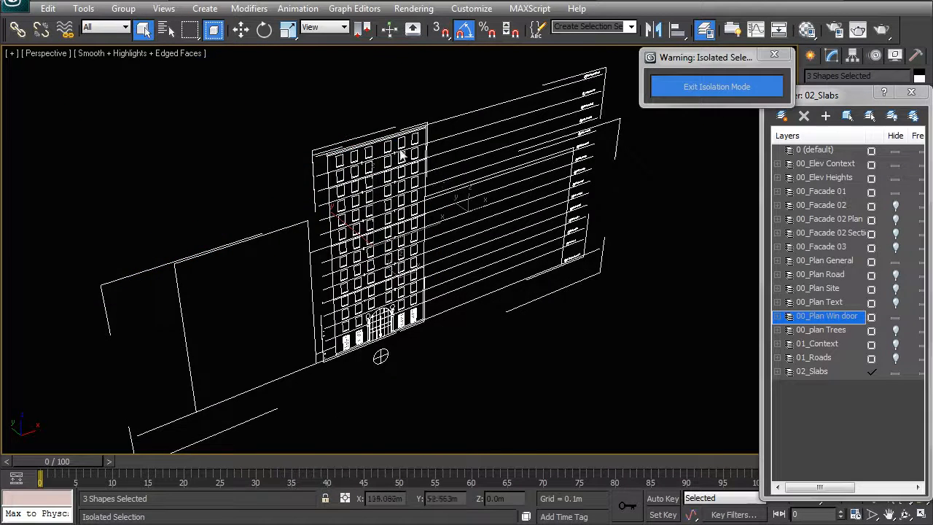
- Clear the selection and show the whole isolated elevation in the Front view
click(390, 181)
key(f)
key(z)
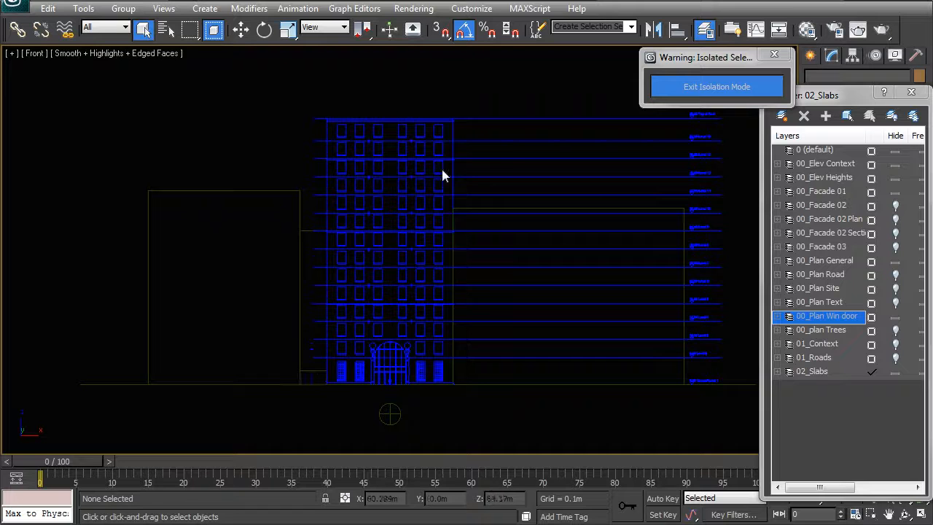
- Create a new layer named 02_Walls as the current layer and close the layer manager
click(810, 397)
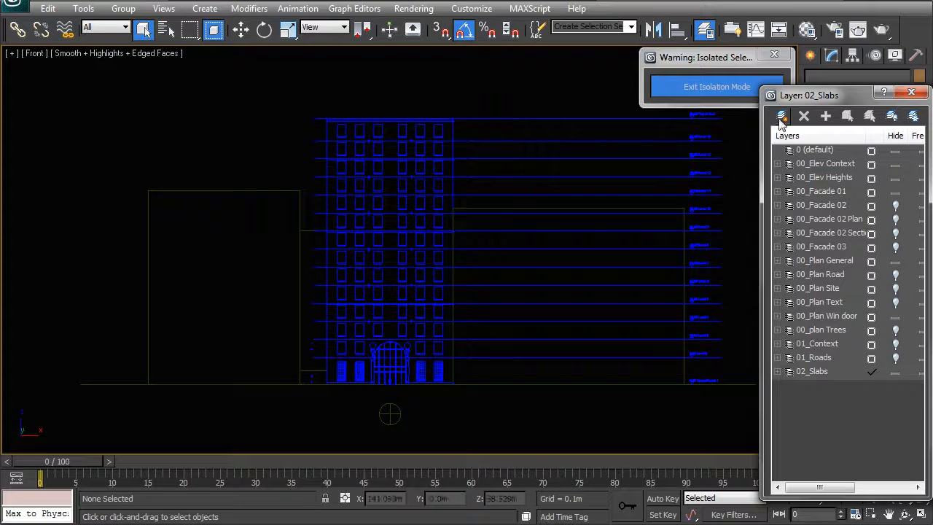
click(781, 117)
click(812, 387)
text(02)
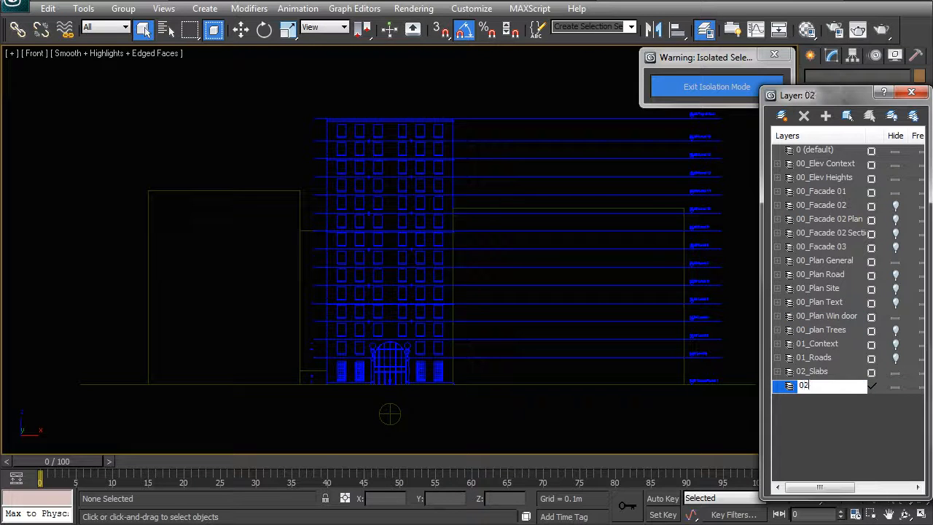
text(_ZWalls)
key(Return)
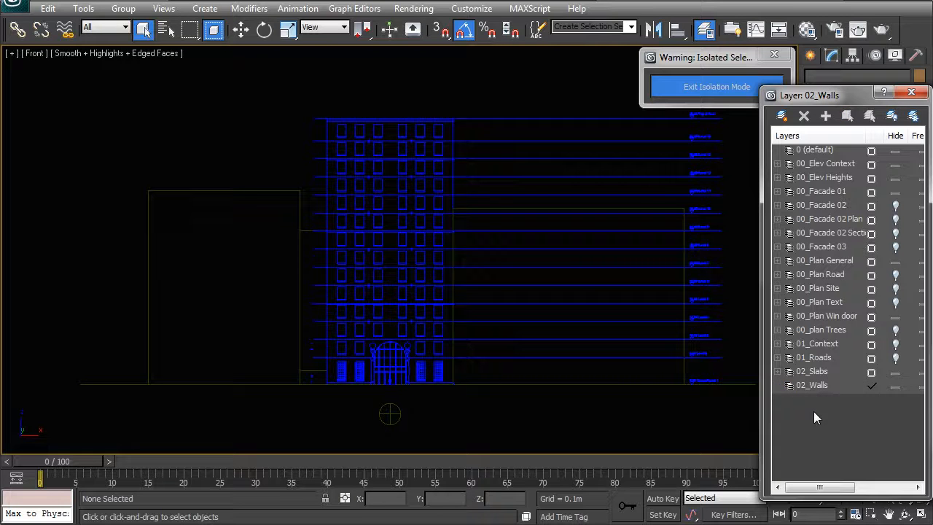
click(911, 92)
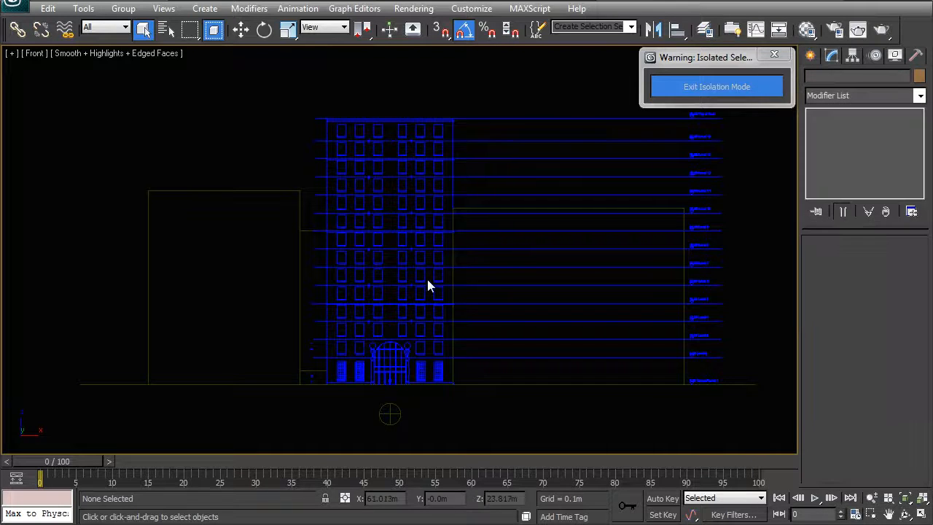
- Turn on 3D snap and draw a Plane of about 59 m by 27.979 m over the facade, corner to corner
middle_drag(416, 281, 442, 285)
click(810, 55)
click(816, 102)
click(838, 112)
click(881, 212)
scroll(362, 175, up, 4)
scroll(348, 218, up, 5)
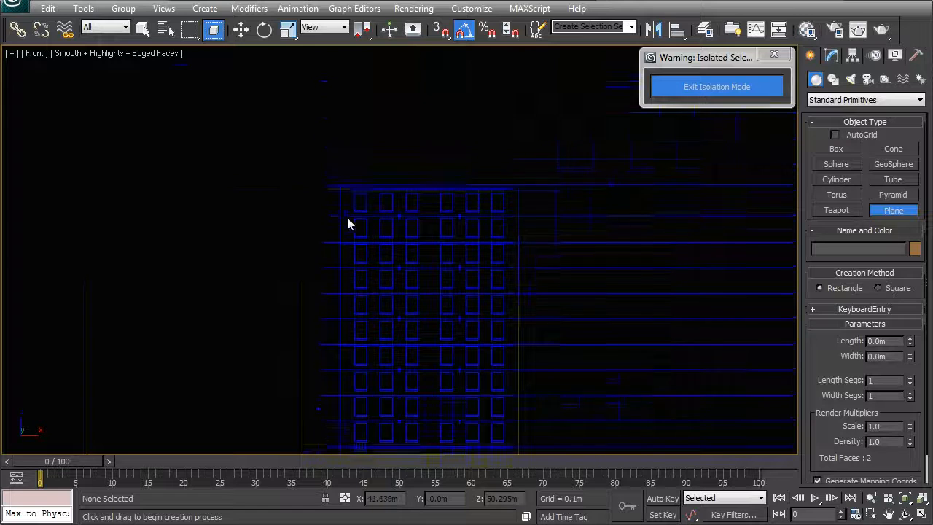
key(s)
drag(234, 67, 432, 273)
key(i)
key(i)
key(i)
key(i)
key(i)
key(i)
key(i)
scroll(426, 290, up, 3)
scroll(452, 313, up, 2)
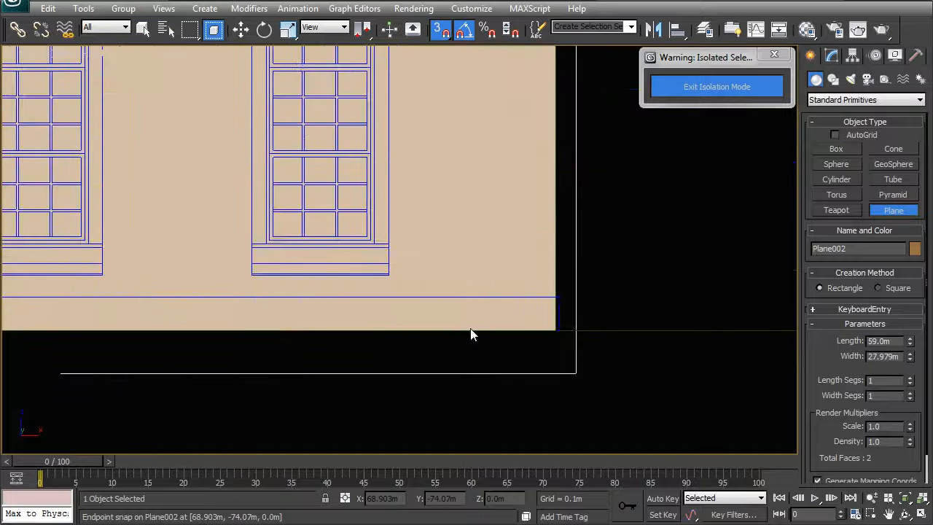
- Compare the plane with the facade linework in shaded and wireframe display, leaving the Front view in wireframe
scroll(379, 328, up, 2)
key(F3)
scroll(451, 313, down, 10)
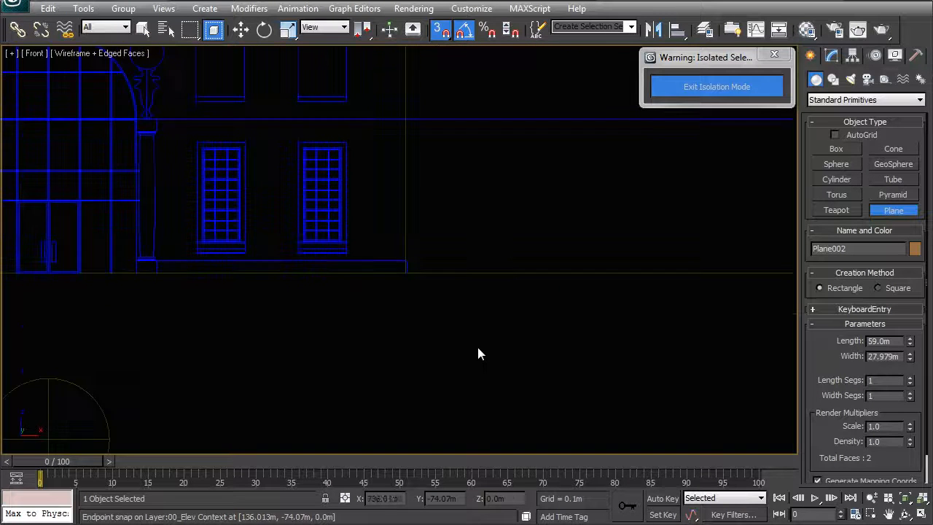
middle_drag(397, 270, 414, 294)
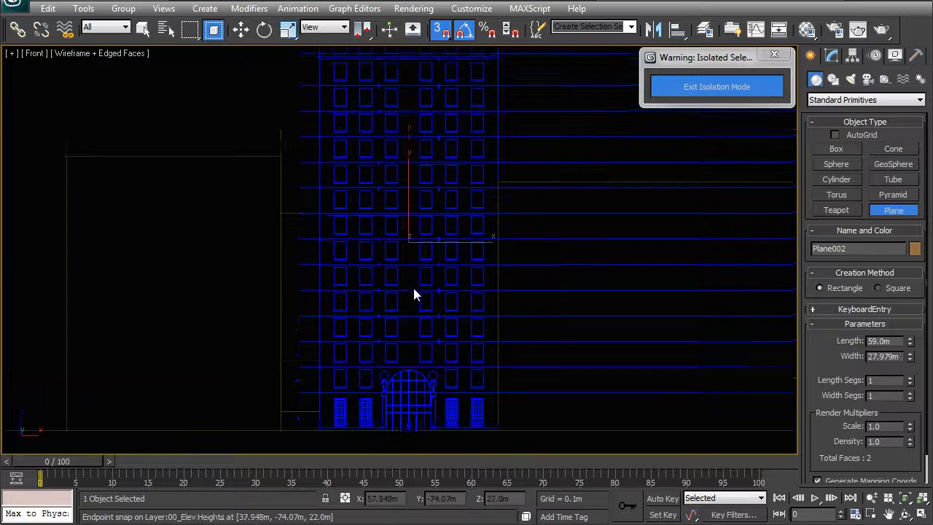
key(F3)
key(F3)
key(F3)
key(F3)
key(F3)
key(F3)
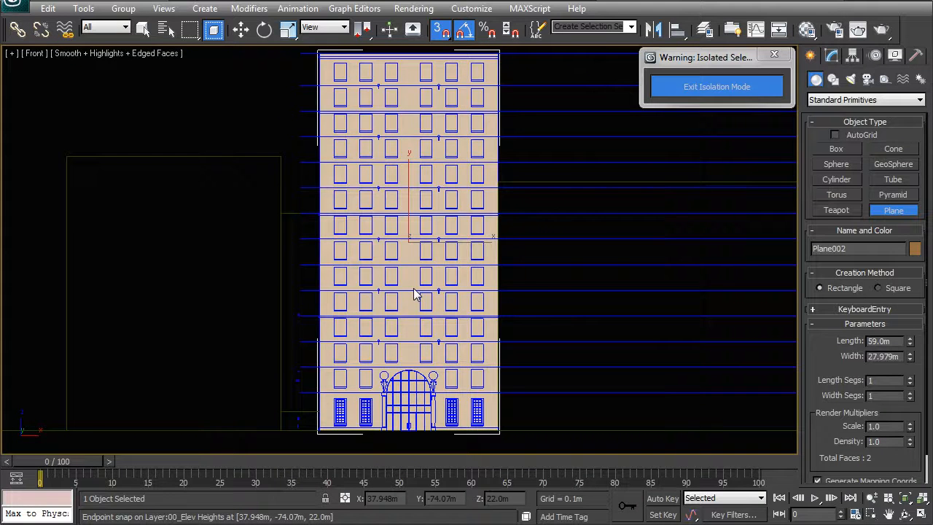
key(F3)
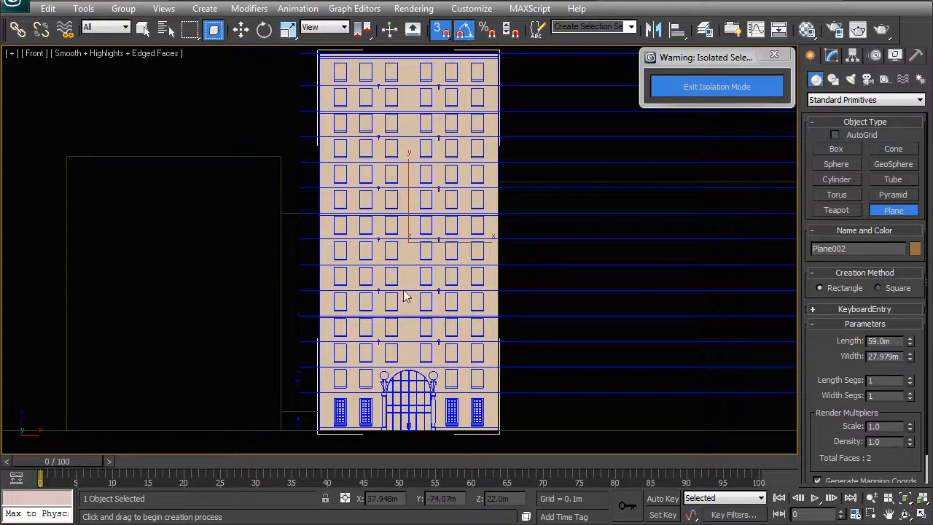
key(F3)
- Convert the facade plane to an Editable Poly and activate its Edge sub-object level
right_click(400, 252)
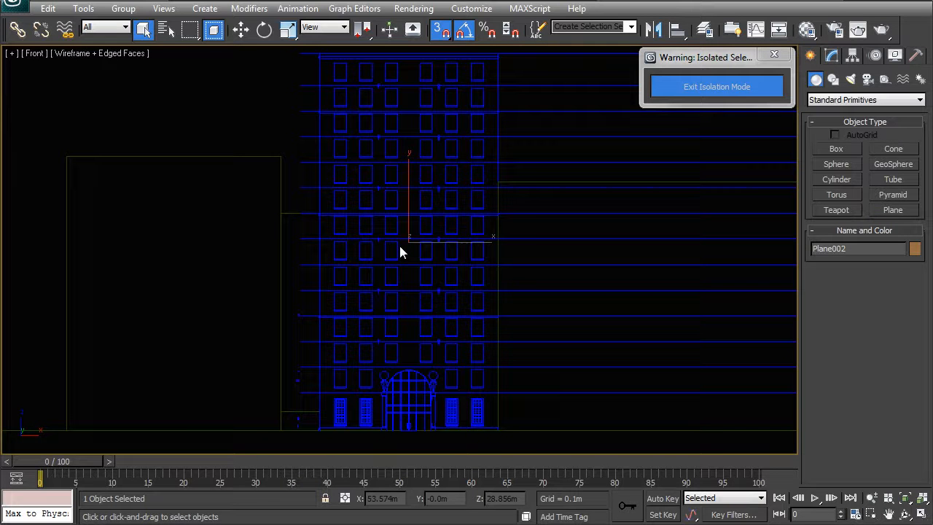
right_click(405, 254)
mouse_move(468, 389)
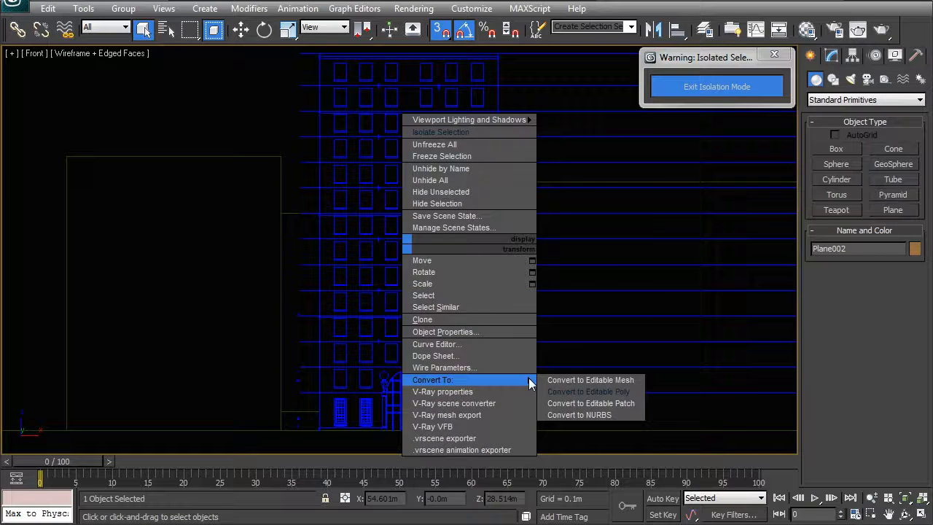
click(561, 397)
click(845, 261)
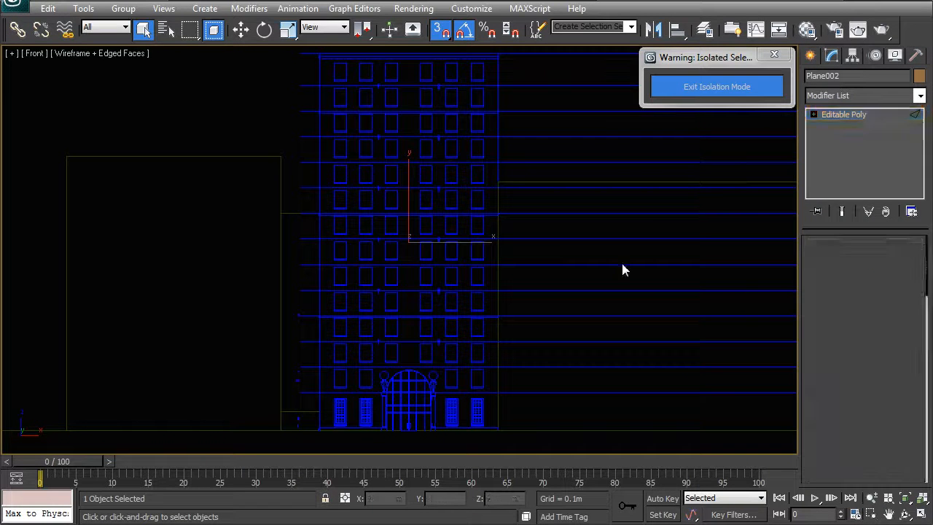
- Examine the storey level lines and their height labels beside the facade, from the ground up to the top of the roof
middle_drag(514, 266, 419, 252)
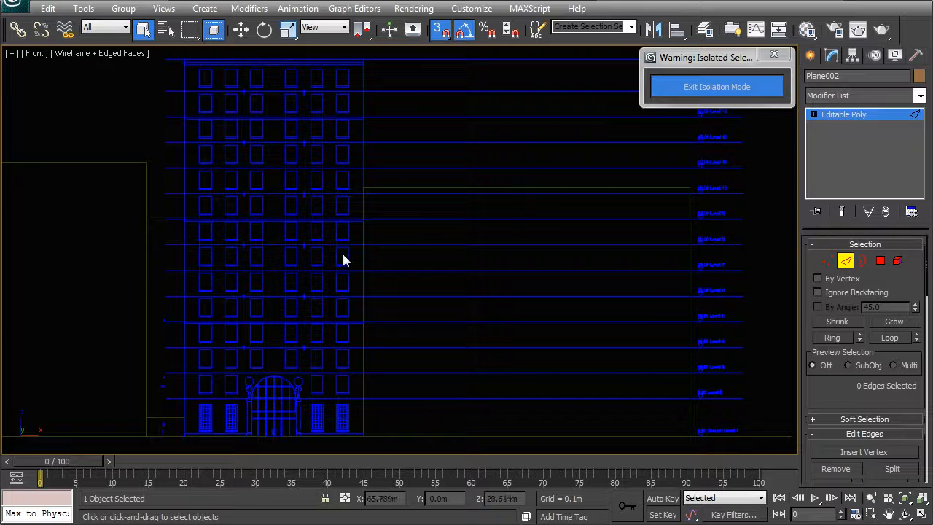
middle_drag(248, 295, 305, 296)
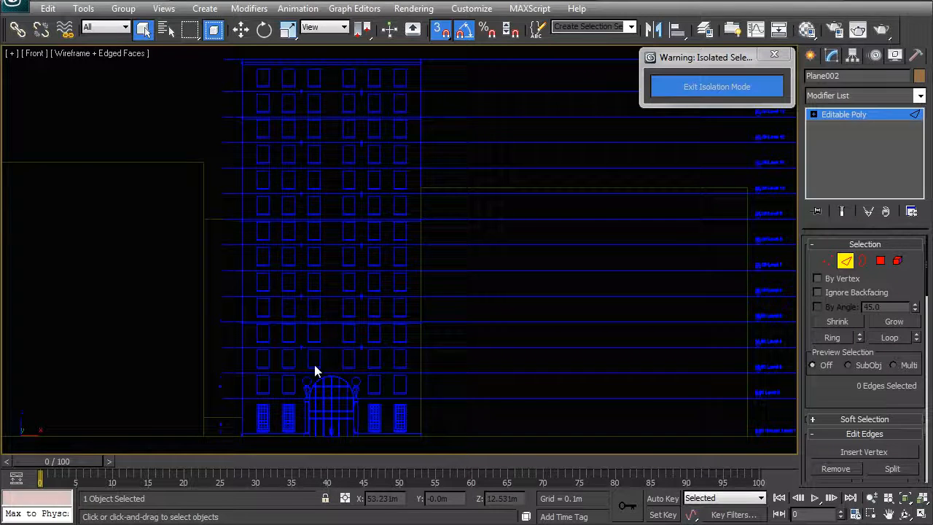
middle_drag(307, 379, 339, 348)
scroll(385, 299, down, 4)
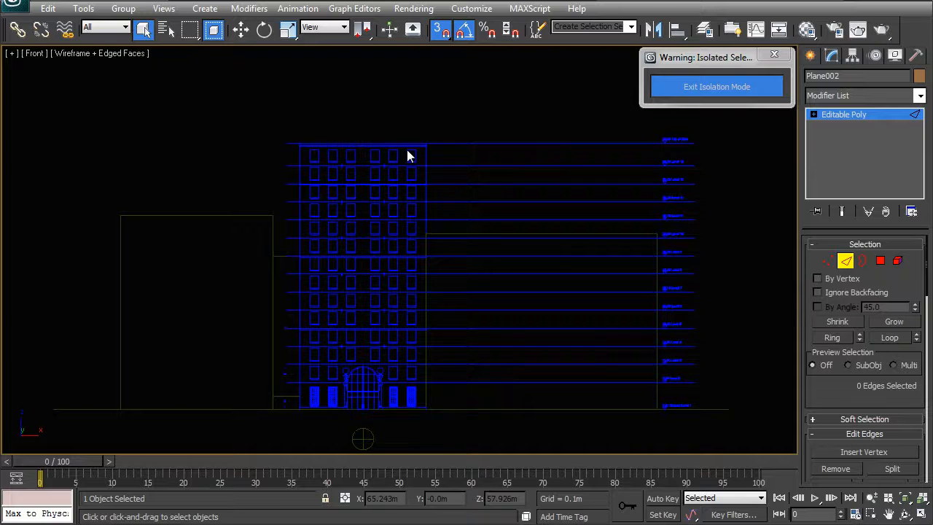
middle_drag(409, 150, 257, 216)
scroll(401, 219, up, 3)
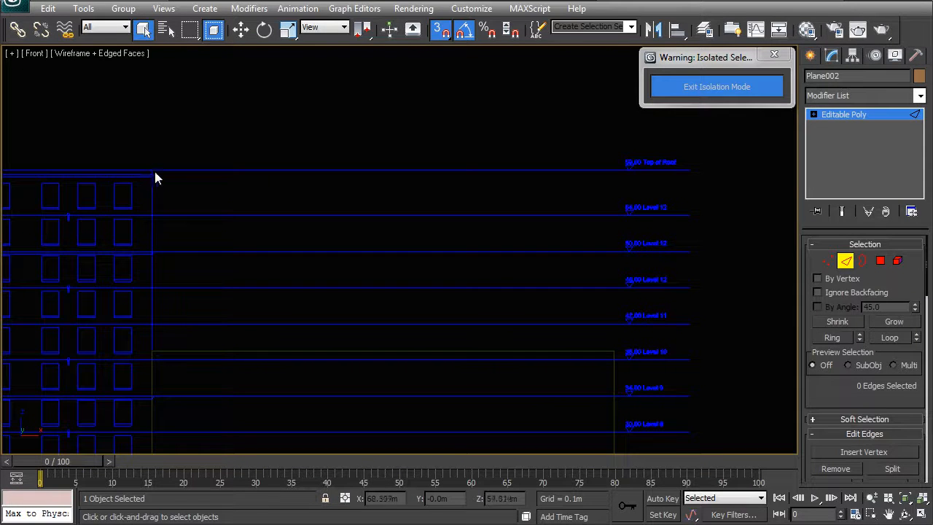
scroll(219, 241, down, 3)
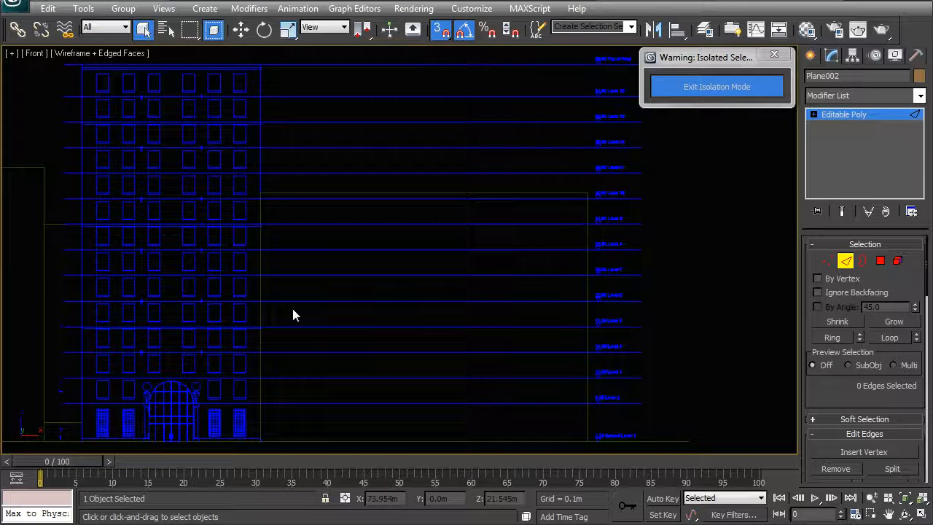
middle_drag(540, 163, 543, 190)
middle_drag(586, 157, 487, 210)
scroll(535, 164, up, 5)
middle_drag(645, 137, 552, 191)
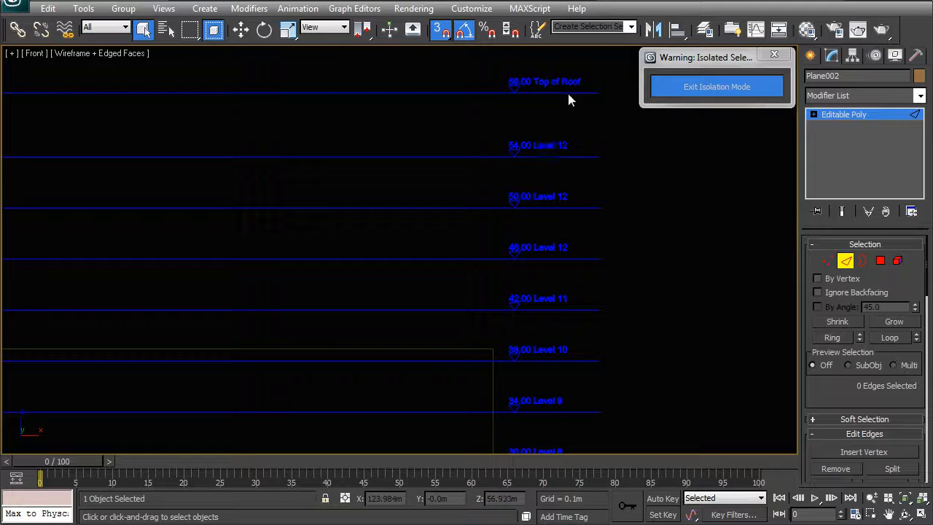
scroll(537, 169, up, 2)
middle_drag(589, 152, 530, 206)
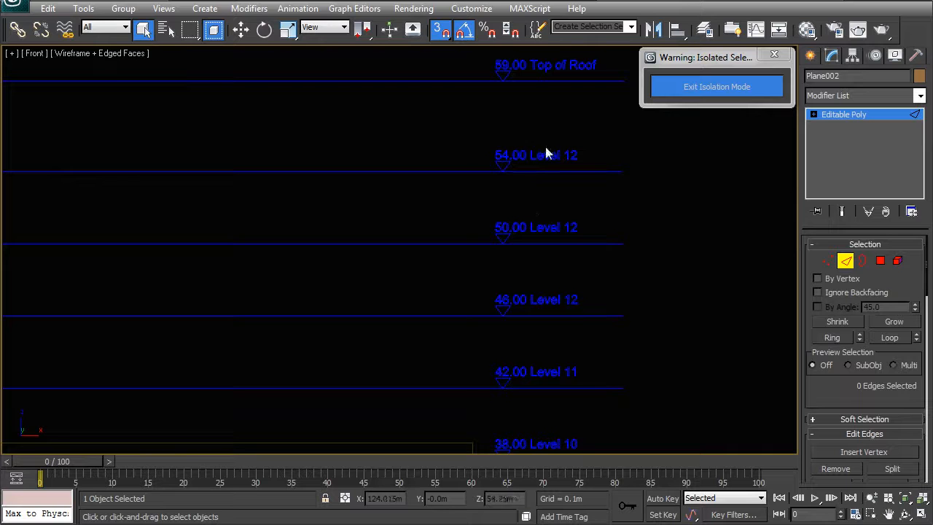
scroll(401, 252, down, 4)
middle_drag(317, 269, 698, 268)
middle_drag(460, 337, 457, 232)
scroll(389, 193, down, 4)
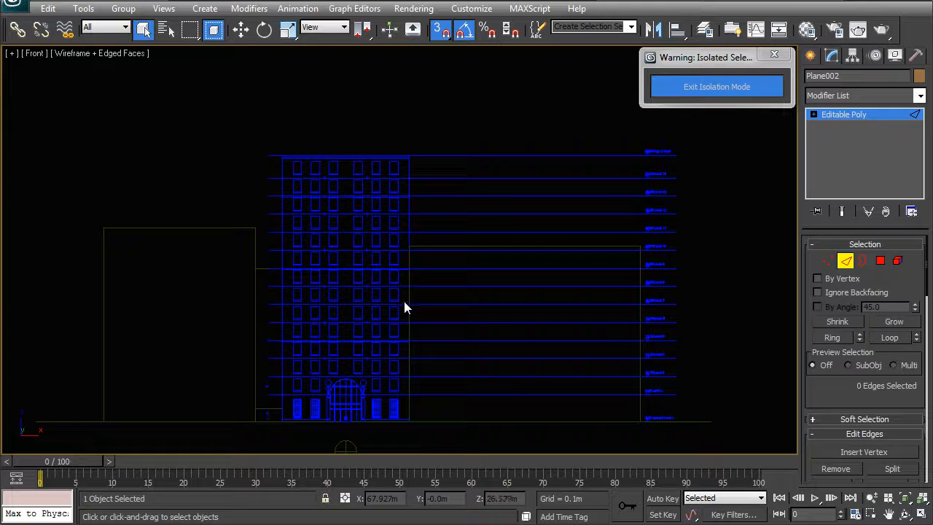
scroll(341, 316, up, 2)
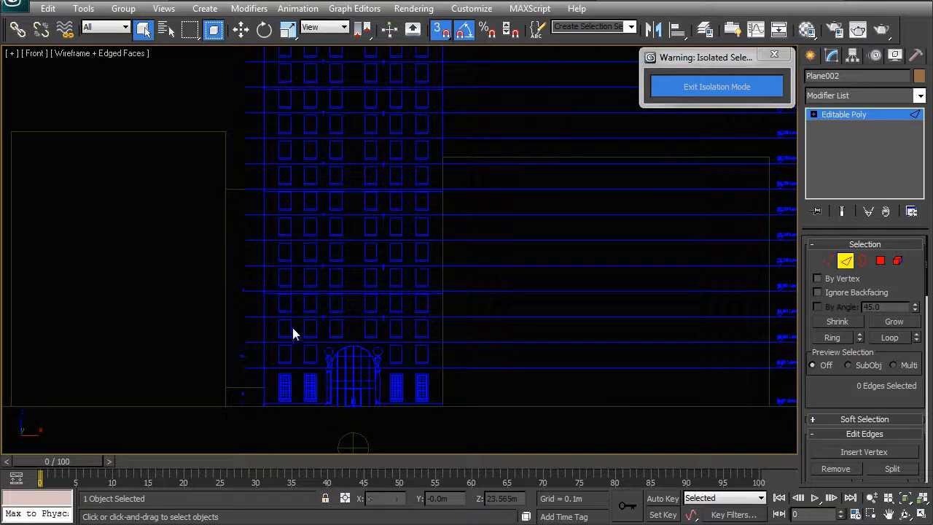
scroll(317, 285, up, 2)
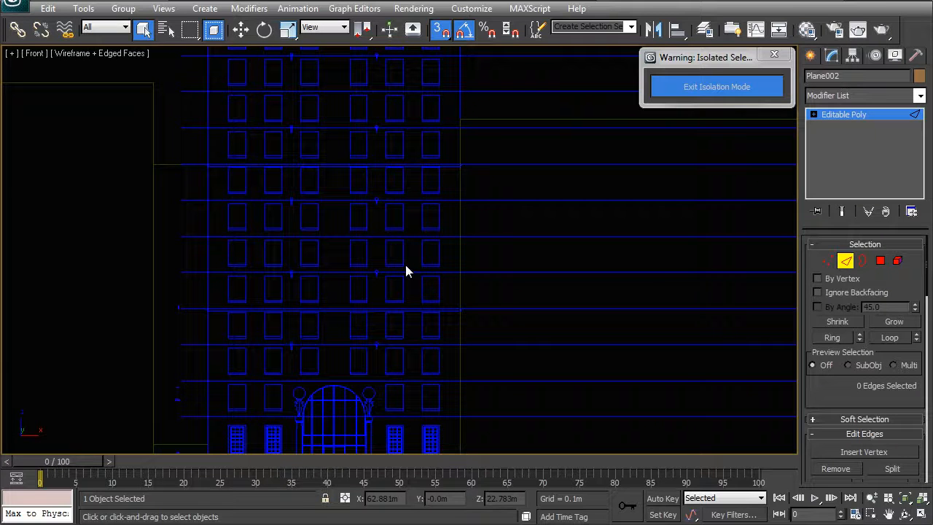
scroll(457, 303, down, 2)
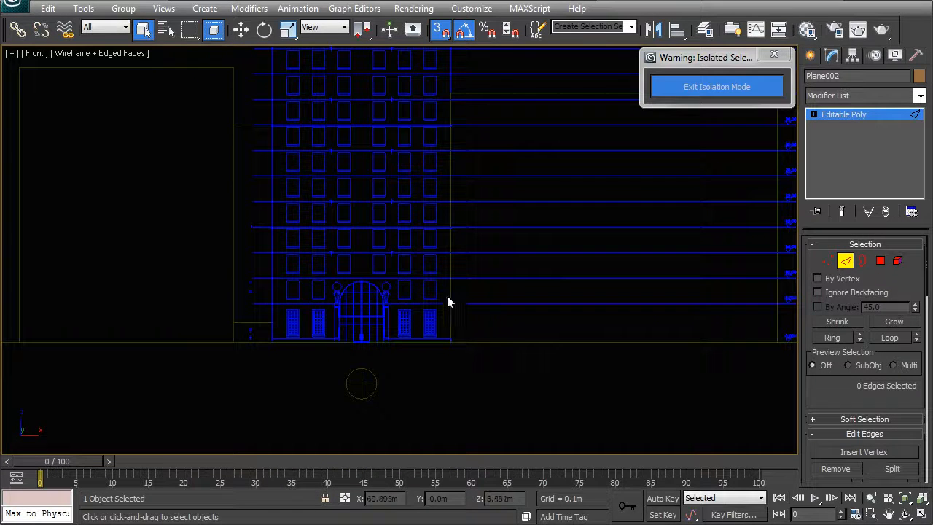
- Try pulling the facade plane's right vertical edge sideways in shaded display, with snapping on and off, and undo each attempt
click(451, 292)
scroll(458, 325, down, 2)
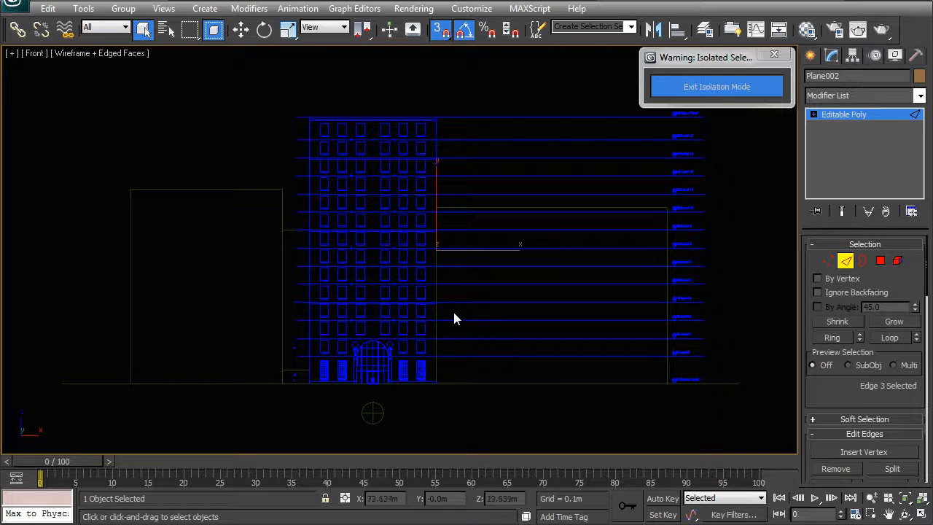
key(F3)
key(w)
shift+drag(500, 251, 501, 293)
key(ctrl+z)
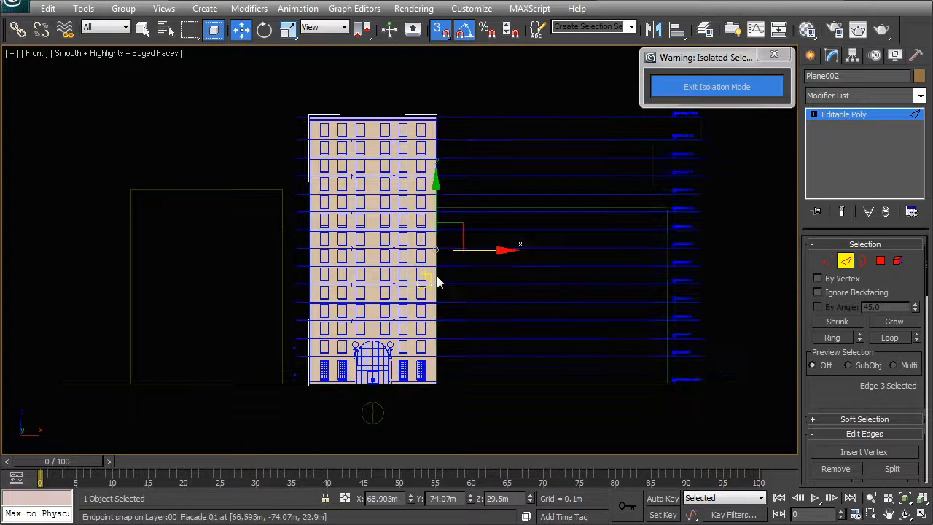
key(s)
drag(478, 252, 570, 264)
key(ctrl+z)
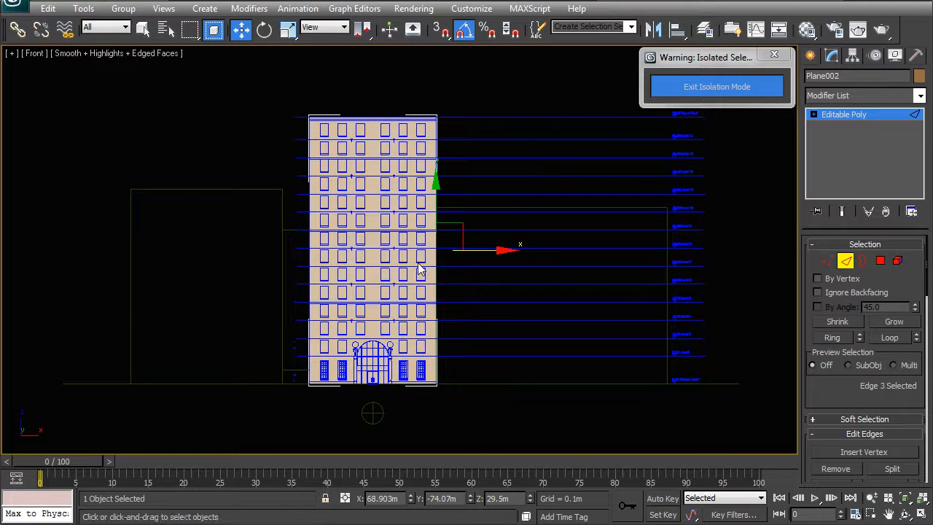
- Deselect the plane's edge and switch region selection from Window to Crossing mode
middle_drag(357, 263, 416, 265)
scroll(420, 271, up, 2)
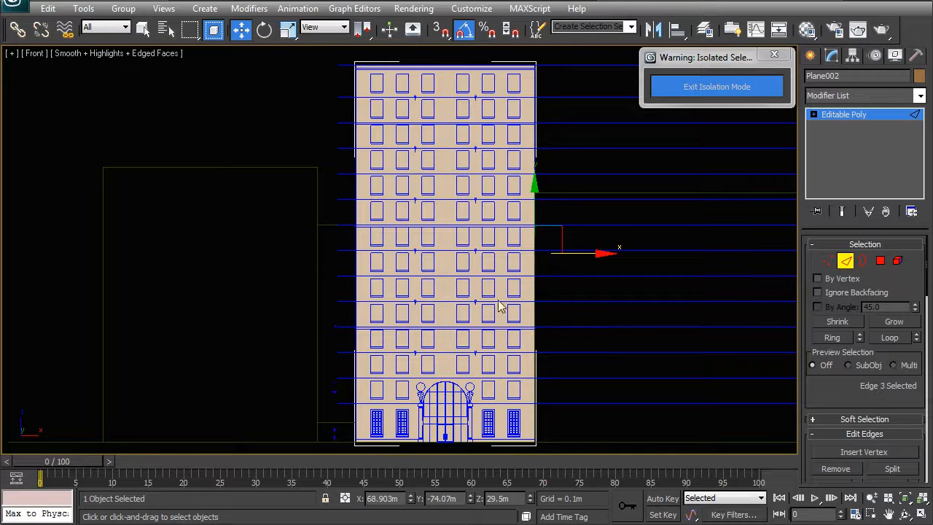
middle_drag(600, 359, 547, 318)
click(215, 262)
click(213, 31)
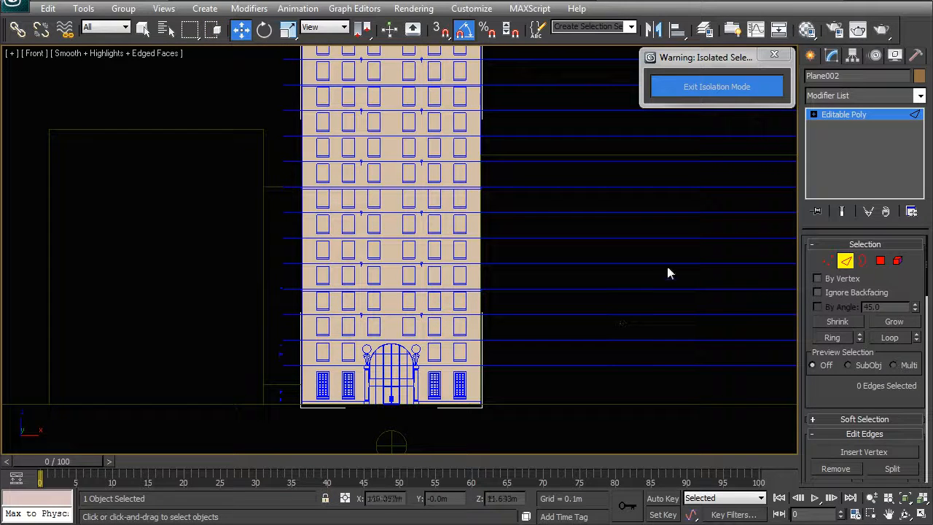
- Connect the facade plane's two vertical edges with a horizontal edge and set its Z height to 10 m
drag(467, 321, 181, 234)
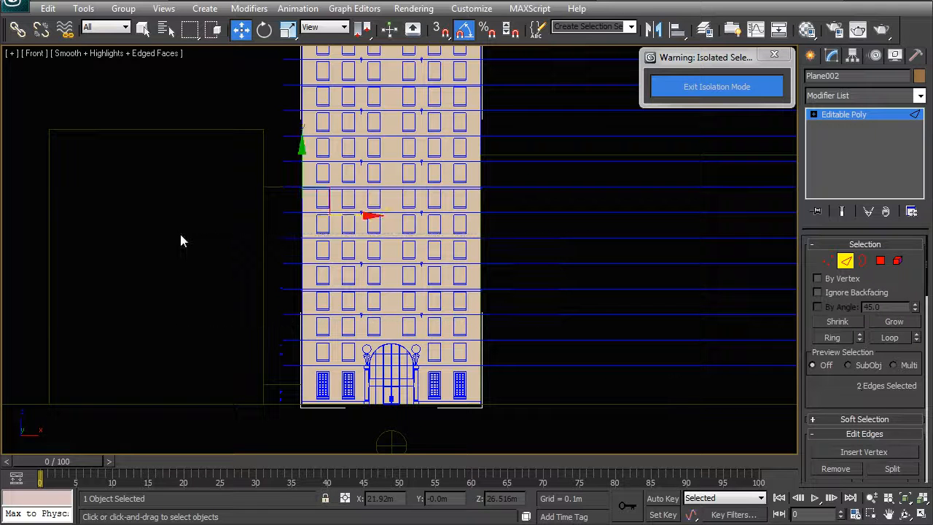
middle_drag(373, 265, 341, 275)
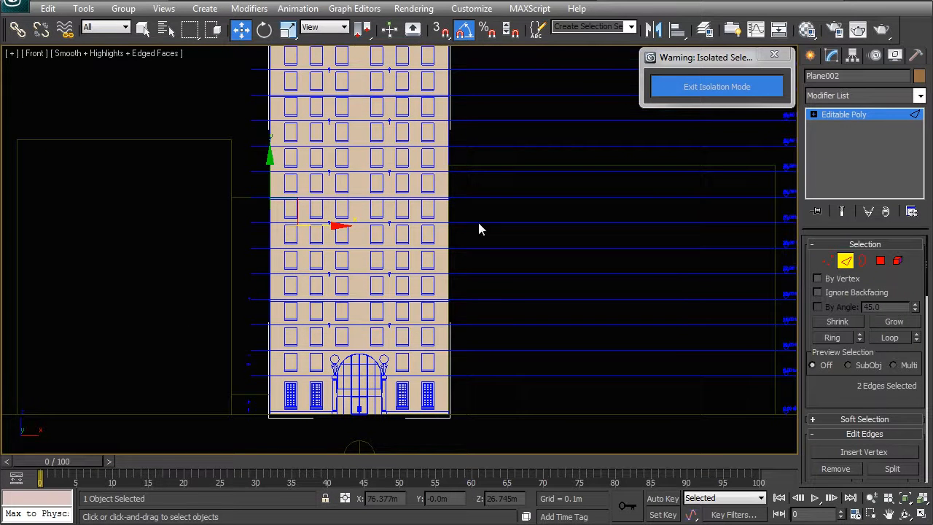
right_click(335, 243)
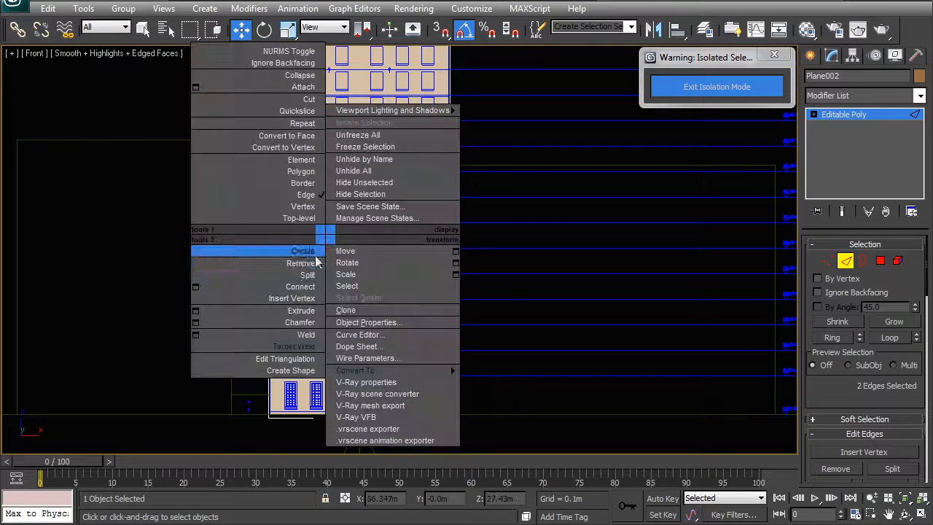
click(295, 288)
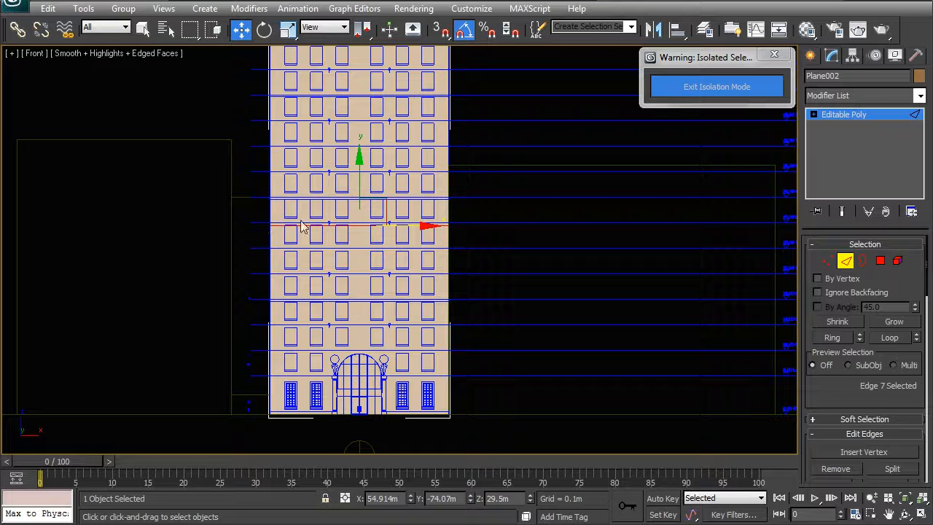
middle_drag(421, 378, 385, 364)
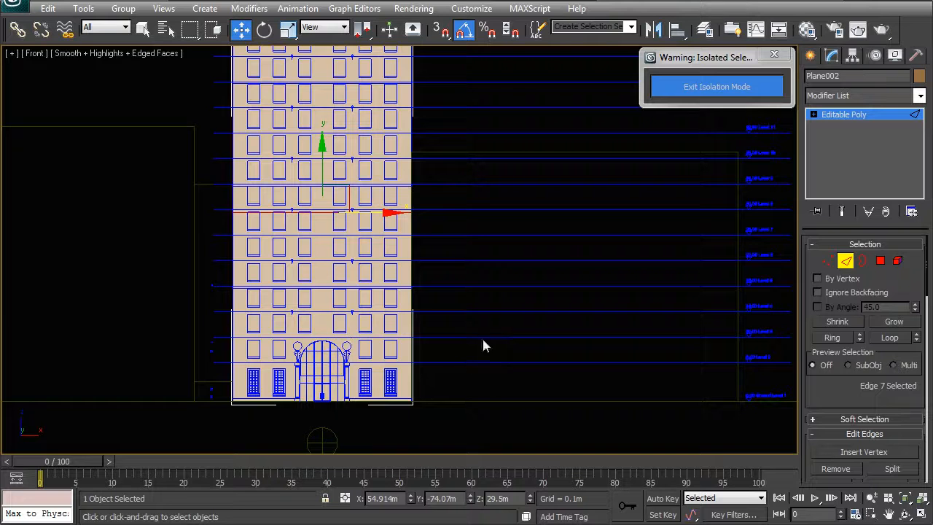
middle_drag(352, 338, 325, 325)
scroll(564, 348, up, 5)
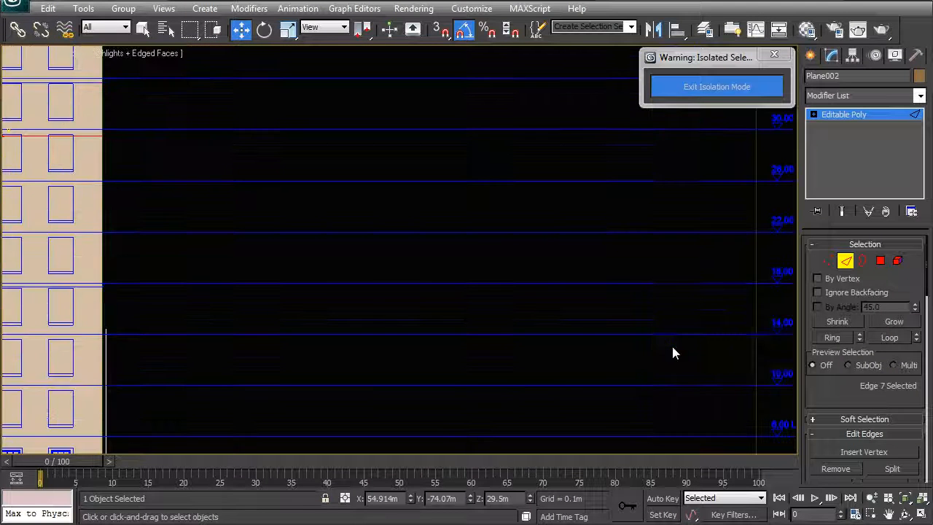
middle_drag(731, 351, 521, 255)
scroll(492, 309, down, 2)
middle_drag(210, 278, 578, 308)
drag(512, 499, 480, 503)
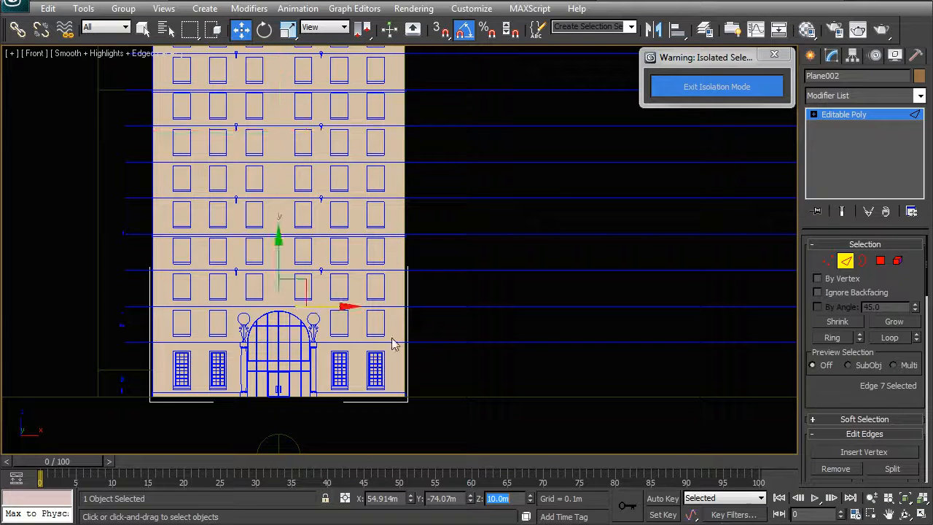
- Connect the vertical edges above the 10 m line with a second horizontal edge and set its Z to 14 m
middle_drag(421, 279, 427, 292)
drag(449, 295, 94, 257)
middle_drag(308, 294, 90, 292)
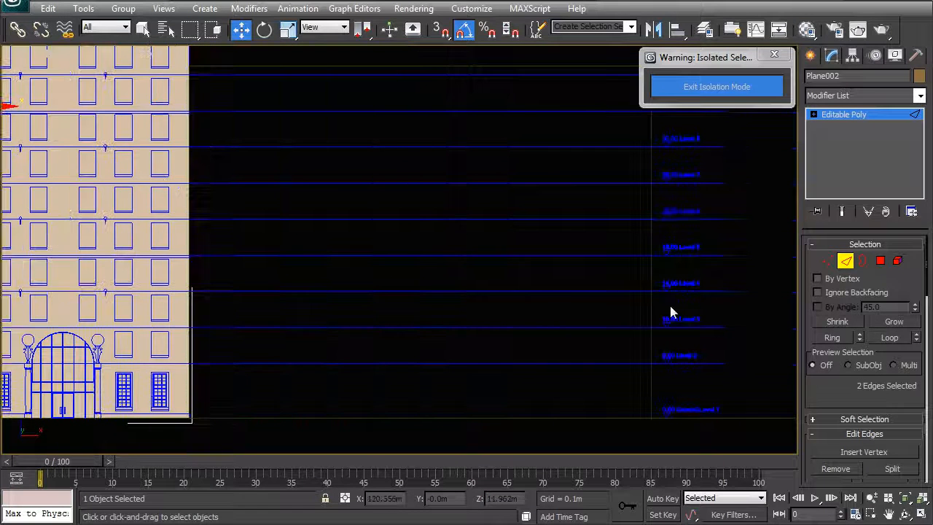
middle_drag(236, 296, 383, 296)
right_click(251, 223)
click(229, 280)
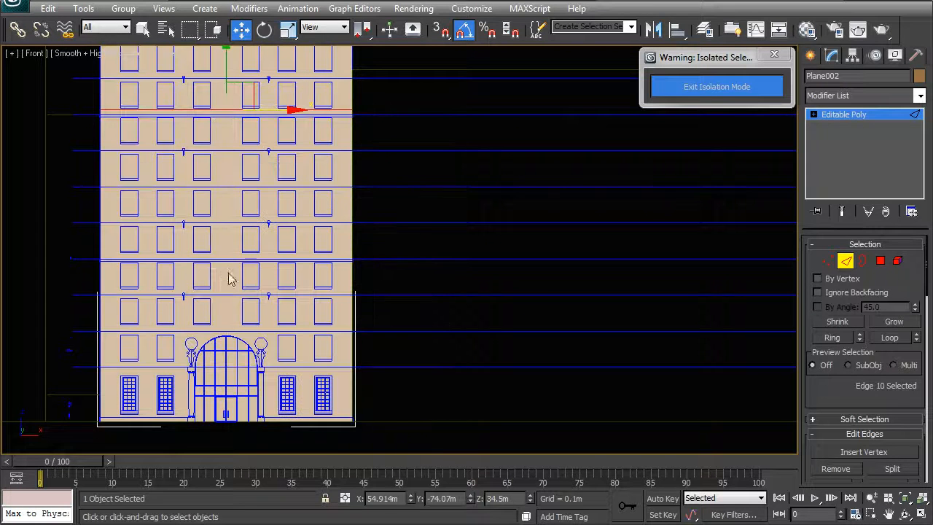
double_click(510, 498)
text(14)
key(Return)
middle_drag(599, 299, 721, 298)
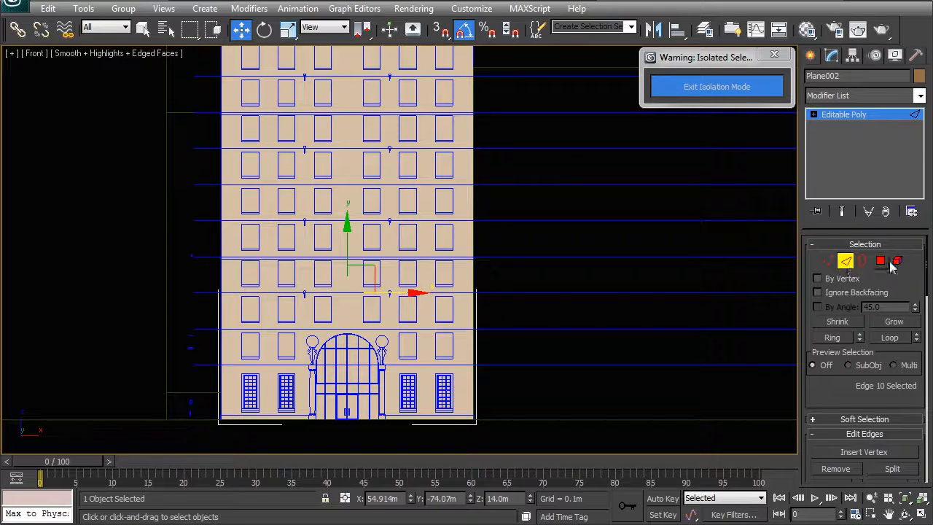
- Delete all of the plane's polygons except the storey band between 10 and 14 m
click(881, 260)
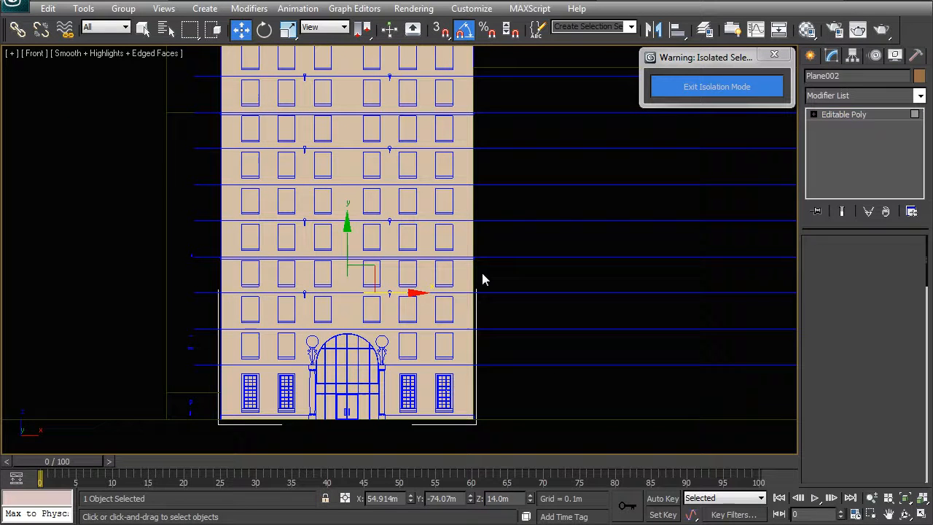
click(393, 316)
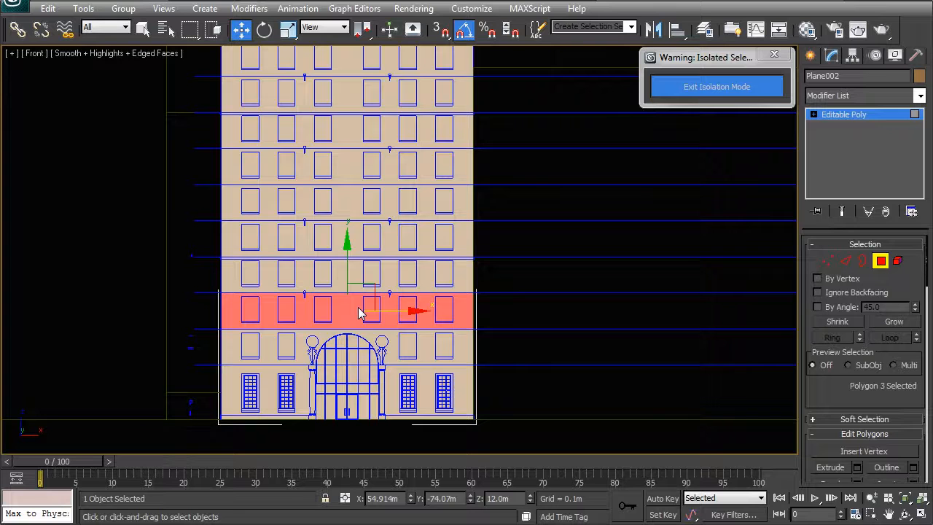
key(ctrl+i)
key(ctrl+d)
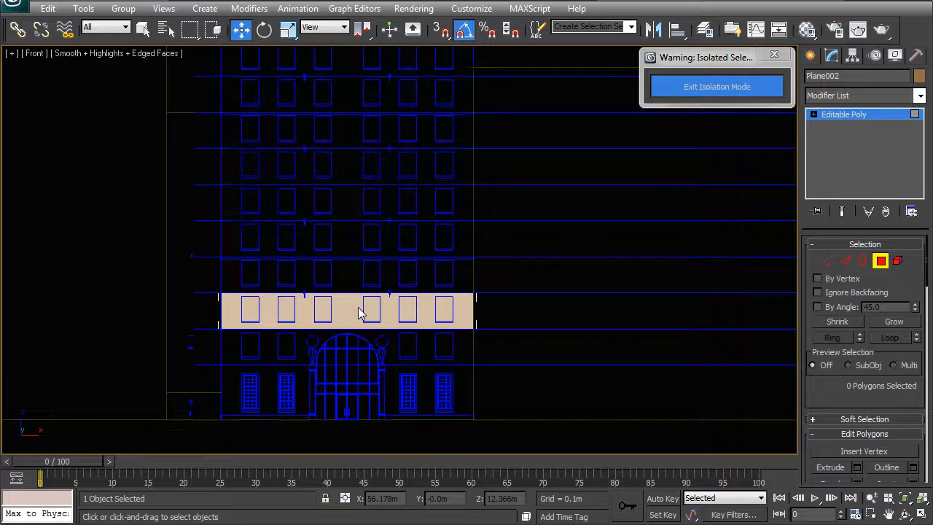
- Connect the storey band's upper and lower edges with one vertical edge at the middle
click(846, 260)
drag(371, 372, 325, 257)
scroll(344, 300, up, 3)
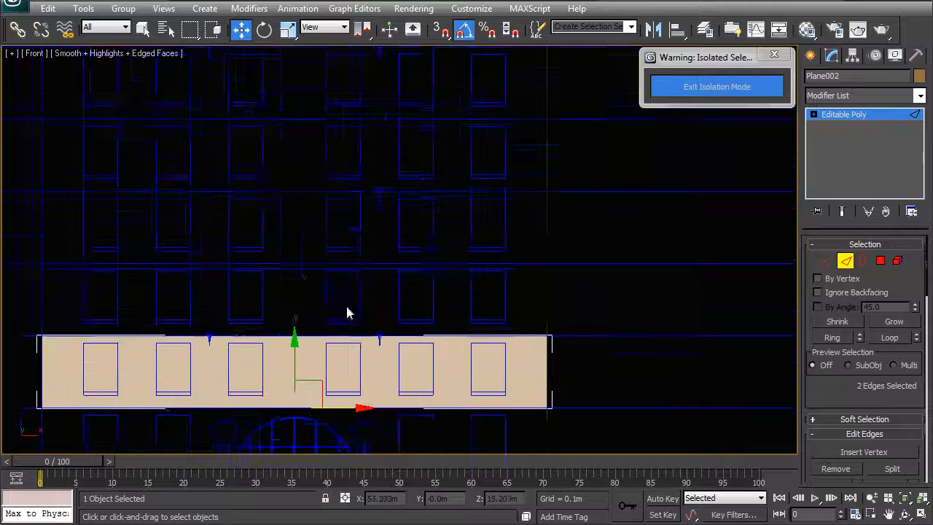
middle_drag(347, 311, 398, 239)
right_click(376, 269)
click(351, 320)
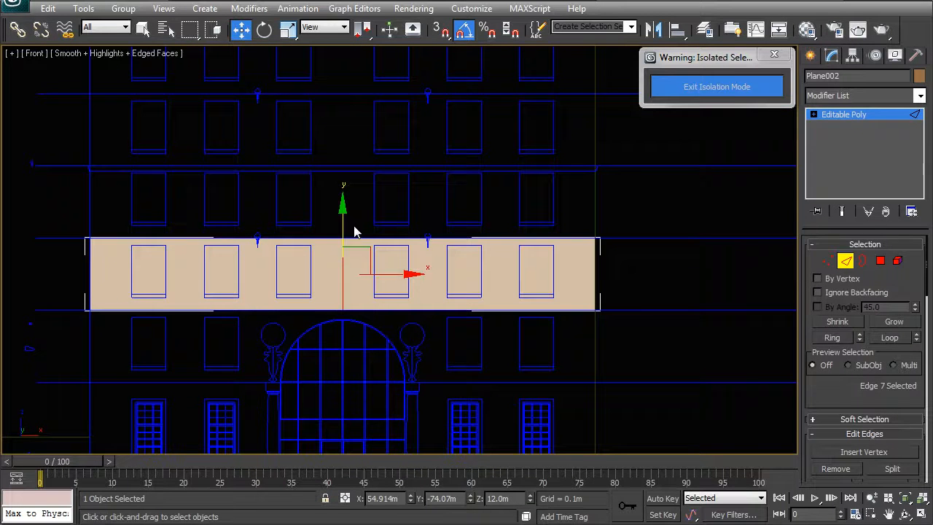
- Delete the right half polygon of the storey band and return to the object's top level
click(880, 260)
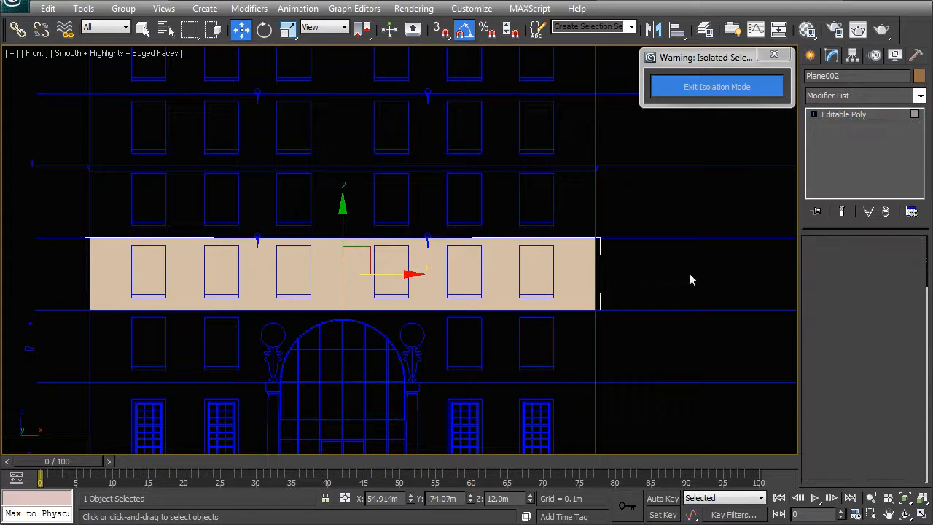
click(555, 290)
key(Delete)
right_click(396, 243)
click(243, 235)
scroll(375, 263, down, 7)
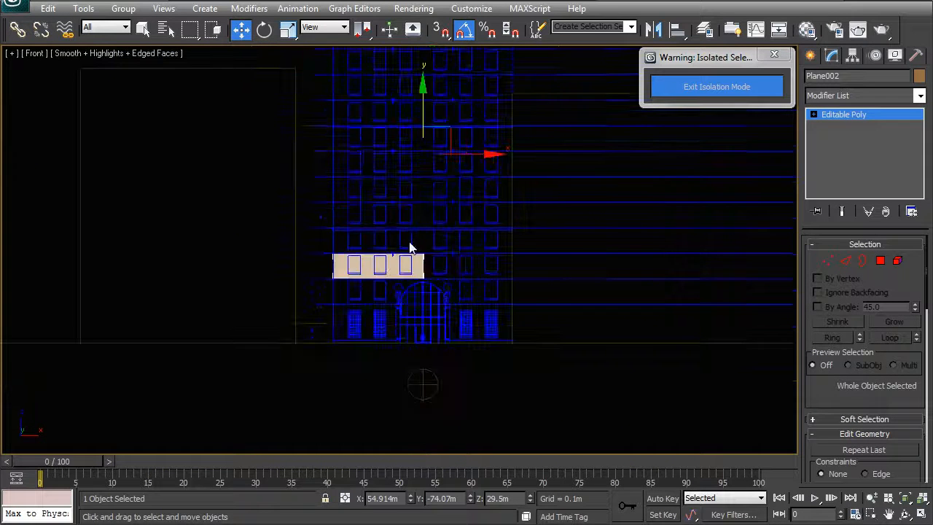
scroll(406, 250, up, 5)
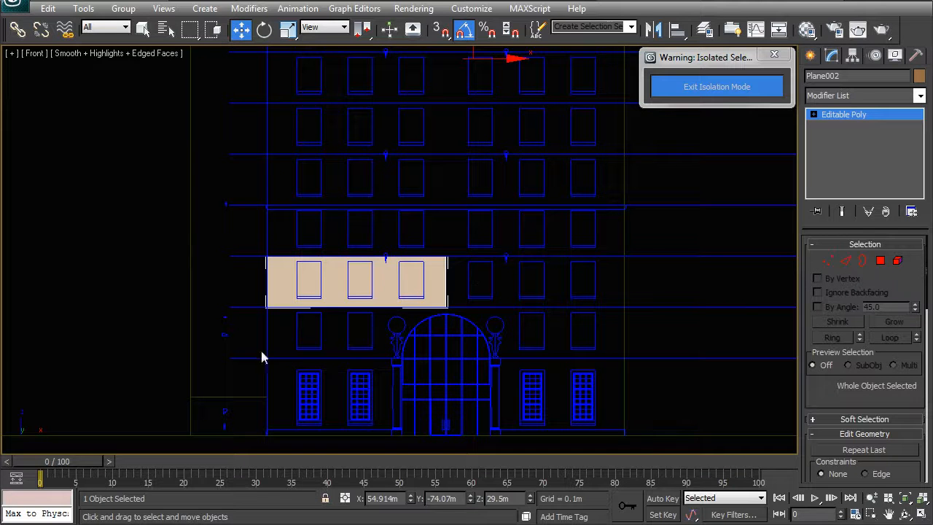
middle_drag(330, 280, 288, 287)
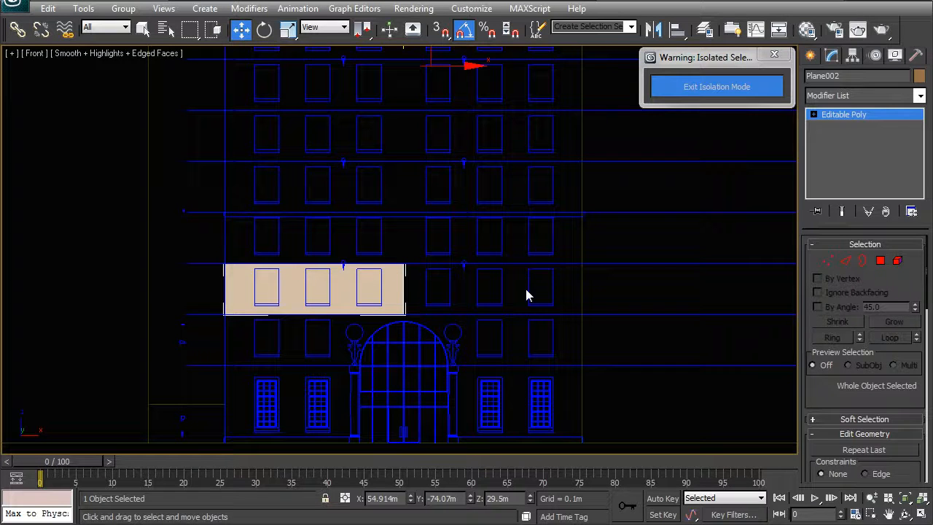
middle_drag(359, 243, 349, 264)
- Connect the half panel's two vertical edges with 2 horizontal segments, working in wireframe display
scroll(325, 325, up, 3)
middle_drag(273, 335, 398, 241)
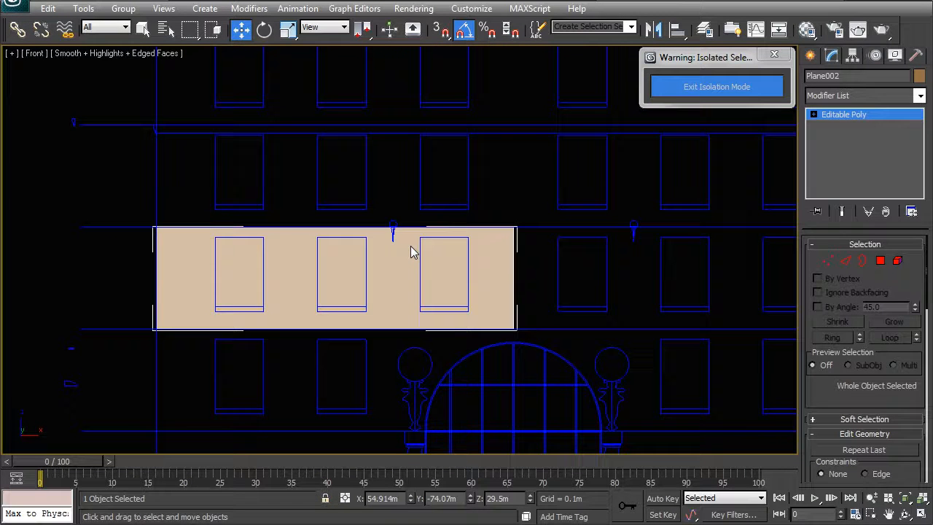
click(845, 261)
drag(416, 269, 381, 164)
middle_drag(353, 288, 446, 291)
scroll(446, 290, up, 2)
drag(702, 314, 90, 294)
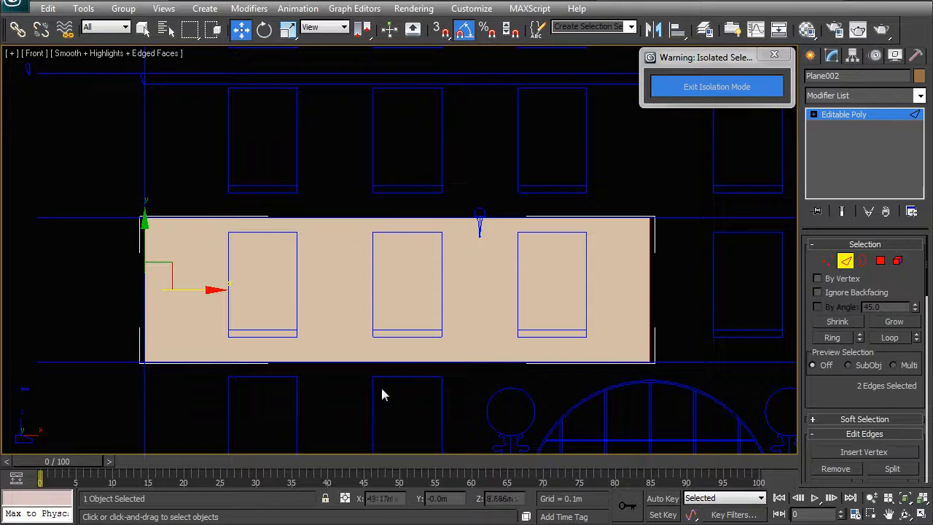
key(F3)
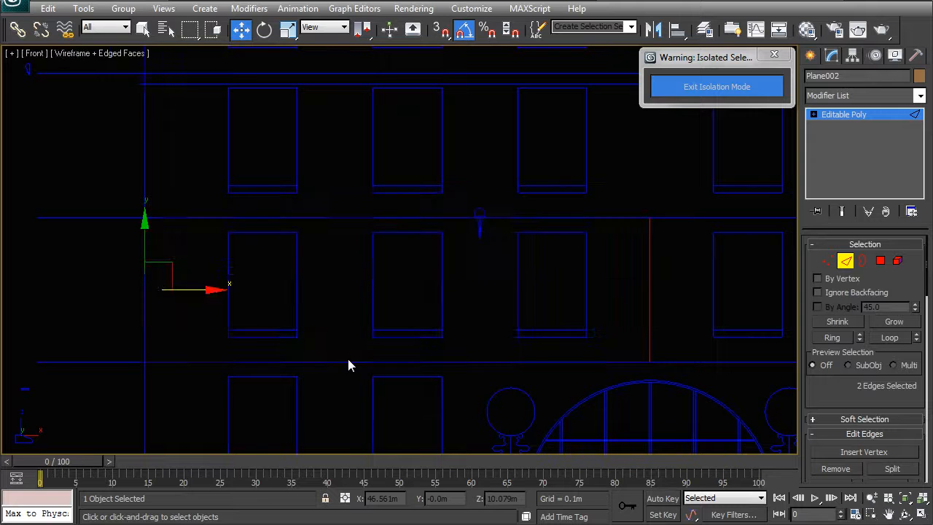
right_click(364, 301)
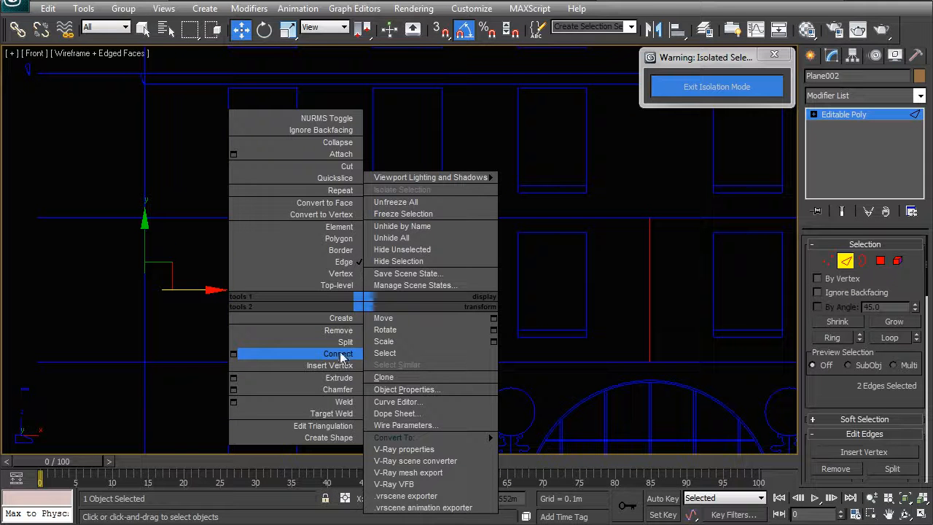
click(236, 354)
click(414, 257)
click(407, 320)
- Connect all of the panel's horizontal edges with 6 vertical segments
drag(374, 395, 336, 215)
right_click(337, 216)
click(238, 354)
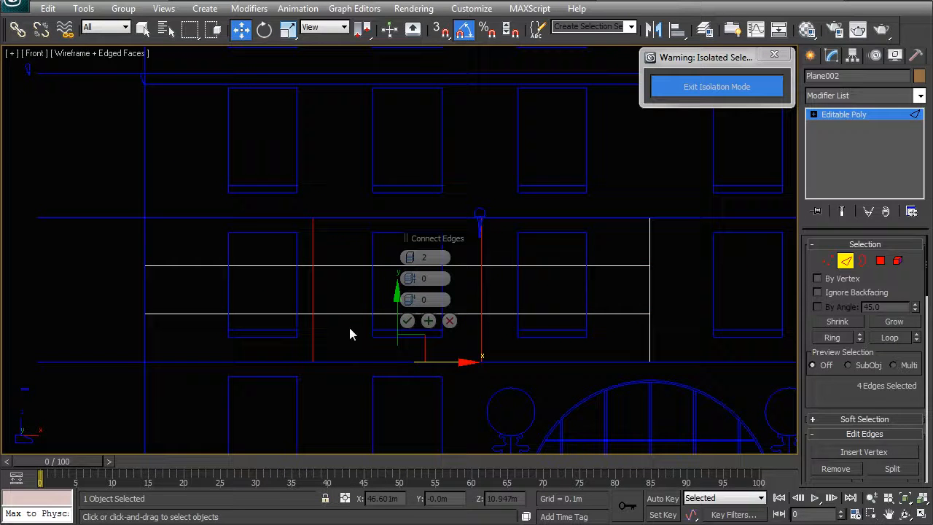
click(414, 258)
click(413, 258)
click(413, 258)
click(413, 258)
click(407, 321)
- Align the lower inner row of vertices with the window sill line by setting its Z to 10.9 m
click(828, 260)
middle_drag(601, 332, 563, 317)
drag(630, 313, 189, 329)
scroll(387, 298, up, 4)
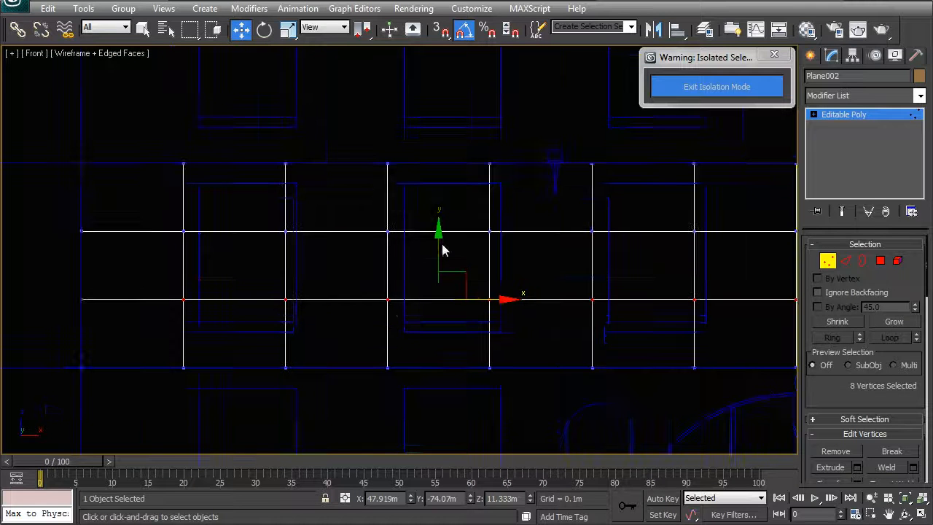
drag(442, 246, 442, 276)
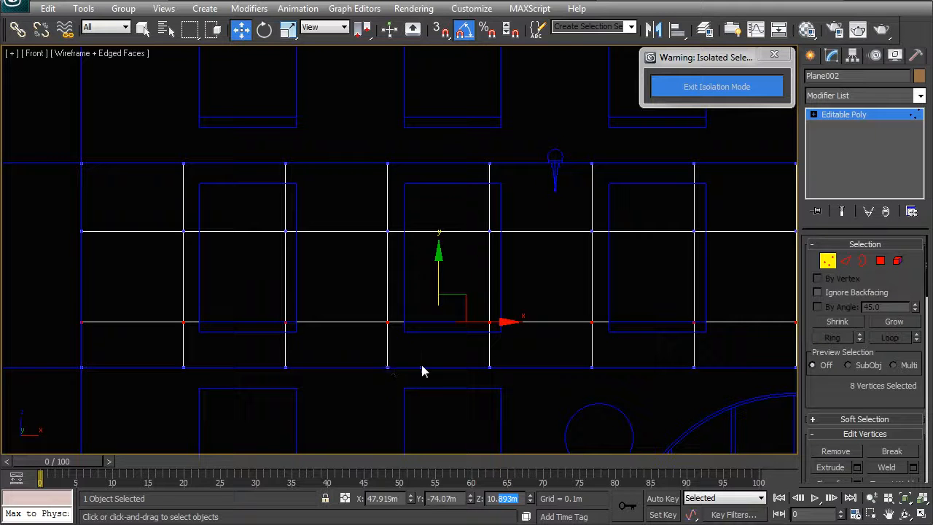
text(10.9)
key(Return)
- Raise the upper inner row of vertices to the window tops by setting its Z to 13.6 m
scroll(353, 345, down, 3)
drag(717, 274, 160, 238)
scroll(312, 245, up, 3)
drag(433, 205, 418, 138)
double_click(519, 500)
text(13.6)
key(Return)
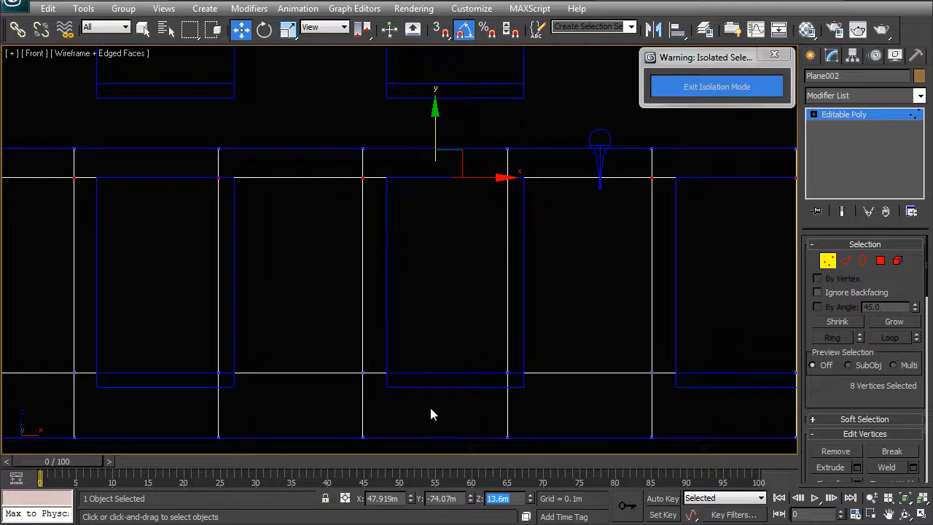
- Turn on snapping and move the rightmost inner vertex column onto the right side of the third window
scroll(419, 240, down, 2)
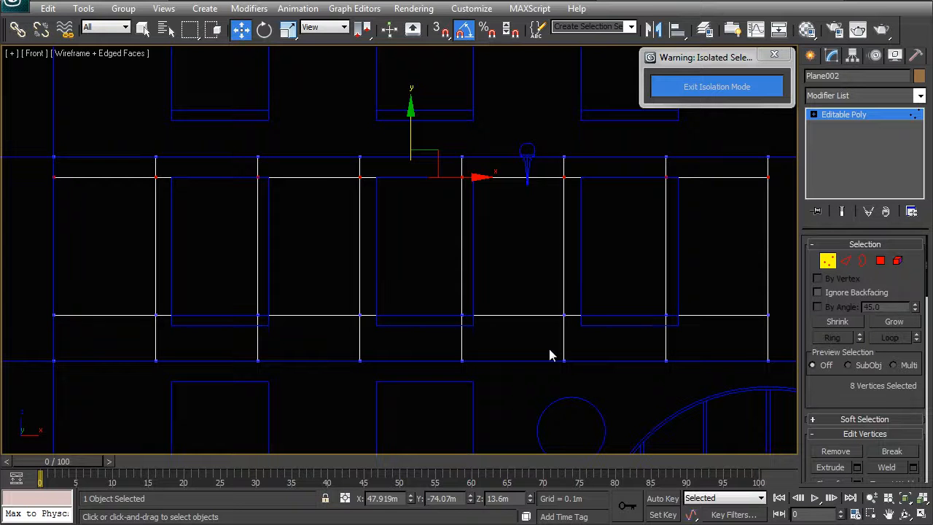
middle_drag(595, 408, 500, 406)
drag(514, 501, 476, 502)
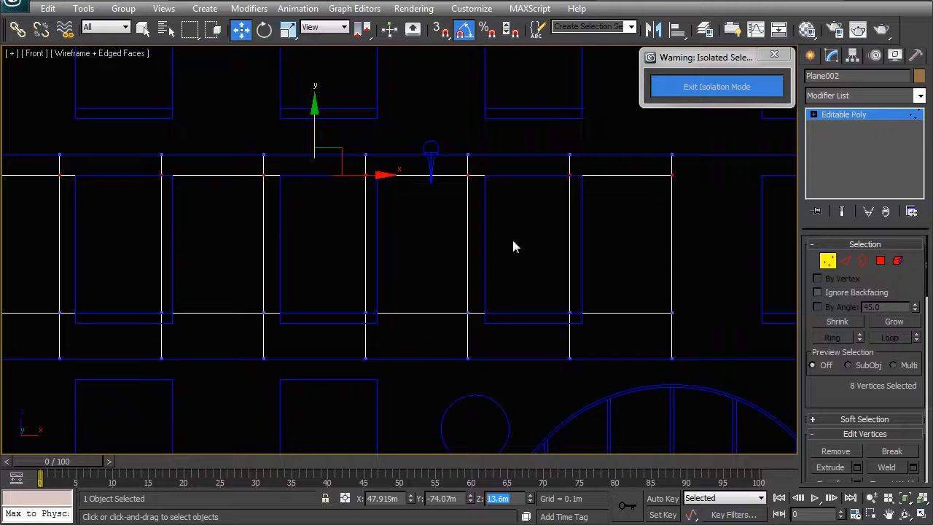
drag(553, 133, 584, 389)
key(s)
middle_drag(593, 215, 511, 242)
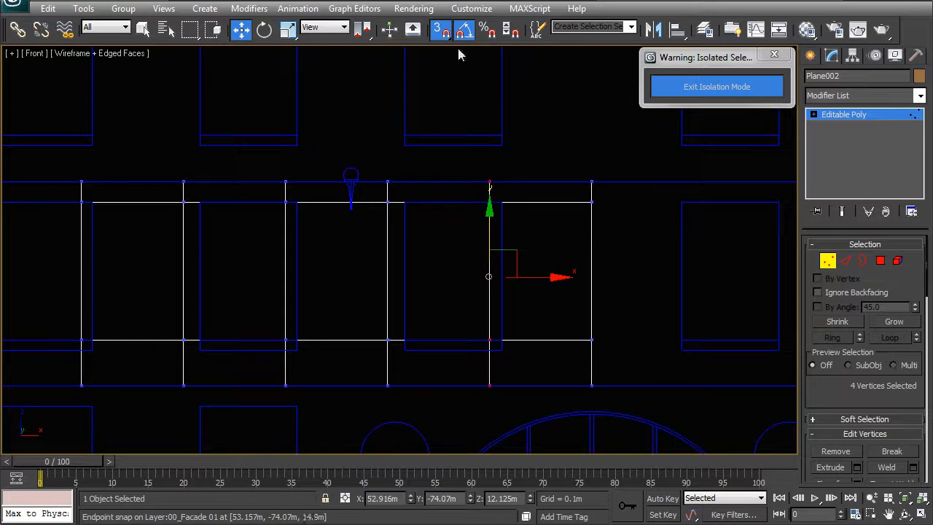
scroll(584, 222, up, 3)
key(i)
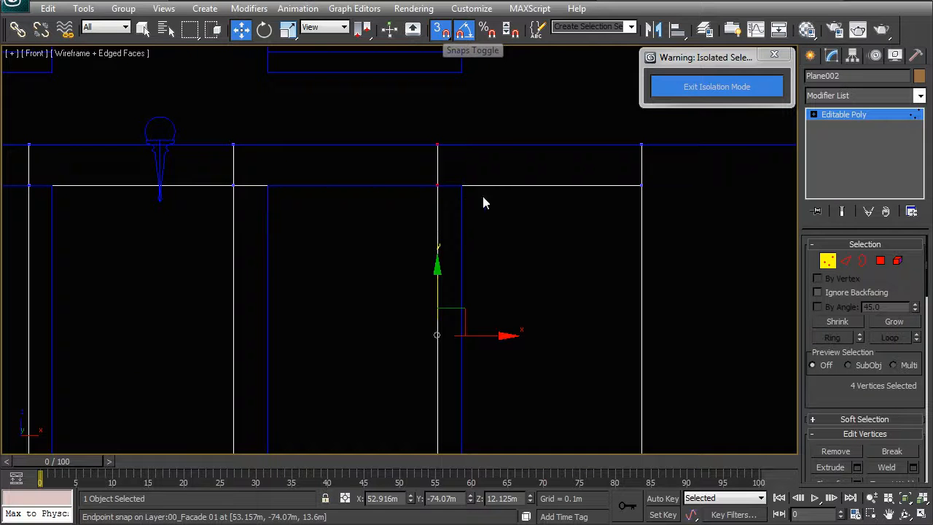
drag(438, 186, 461, 186)
- Snap the next vertex column onto the left side of the third window
scroll(433, 200, down, 1)
middle_drag(323, 219, 400, 177)
scroll(400, 177, down, 1)
drag(379, 253, 404, 394)
scroll(375, 204, up, 1)
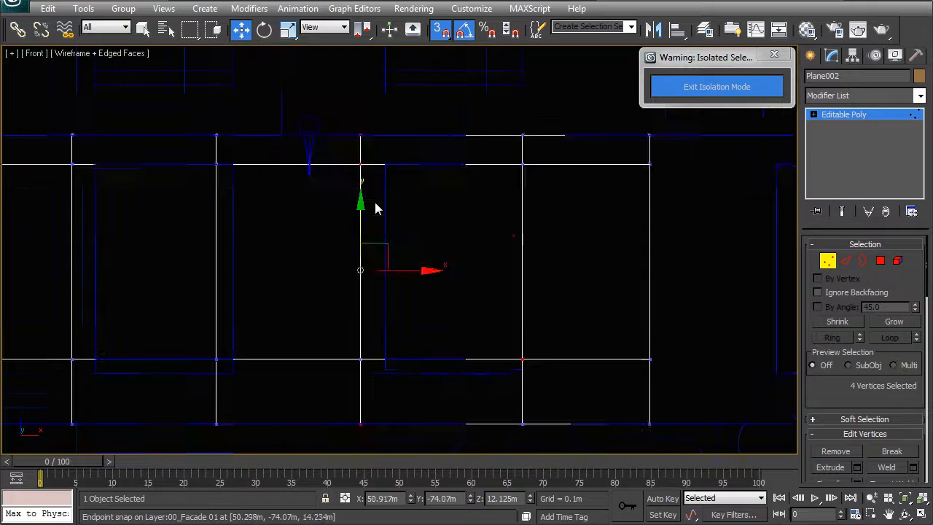
drag(363, 165, 378, 172)
- Snap the two middle vertex columns onto the right and left sides of the second window
middle_drag(274, 215, 408, 219)
drag(323, 129, 387, 430)
drag(349, 169, 367, 174)
drag(250, 437, 250, 435)
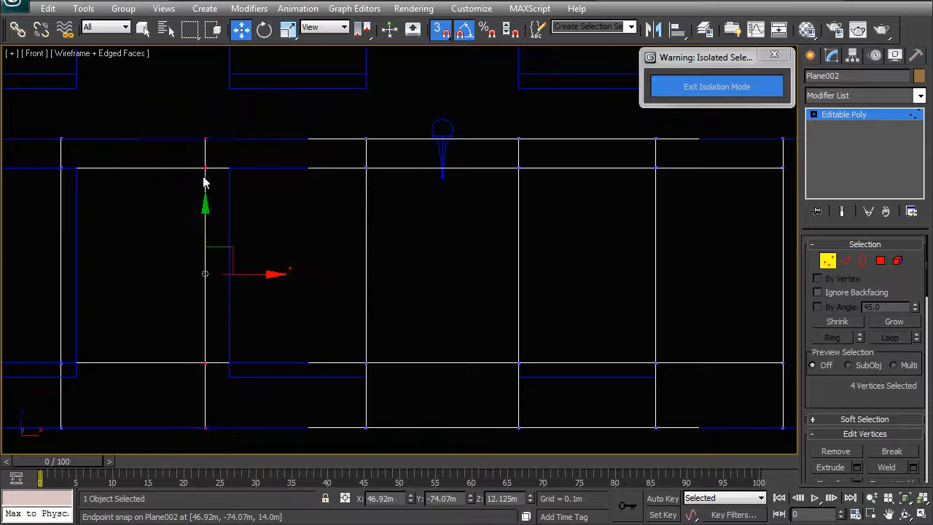
drag(204, 167, 229, 167)
- Snap the last two vertex columns onto the first window's right and left sides, and leave vertex editing
middle_drag(153, 228, 377, 221)
drag(229, 115, 378, 431)
drag(297, 168, 300, 163)
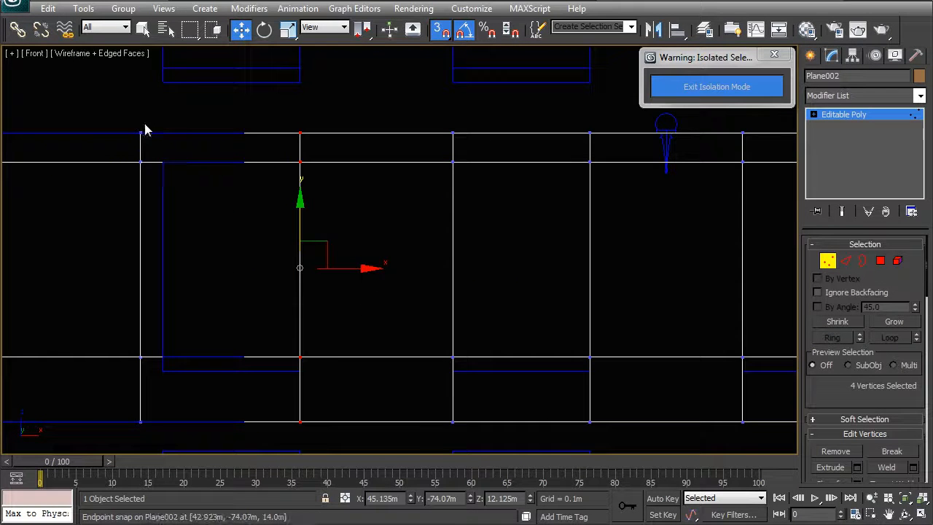
drag(171, 412, 171, 410)
drag(140, 161, 162, 163)
scroll(218, 245, down, 3)
mouse_move(406, 248)
middle_down()
mouse_move(504, 250)
mouse_move(341, 266)
middle_up()
right_click(441, 260)
click(364, 234)
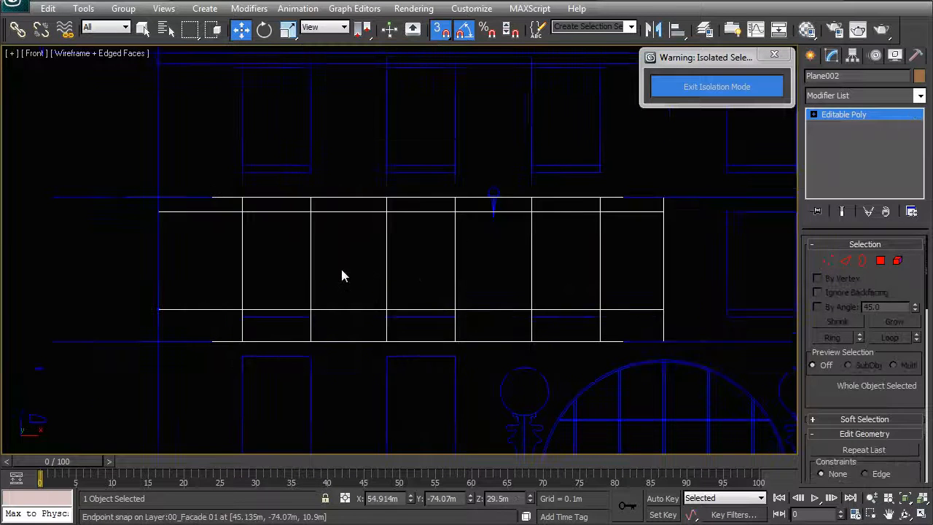
- Display the panel shaded and select its three window polygons to check the openings, leaving polygon editing
key(F3)
click(876, 260)
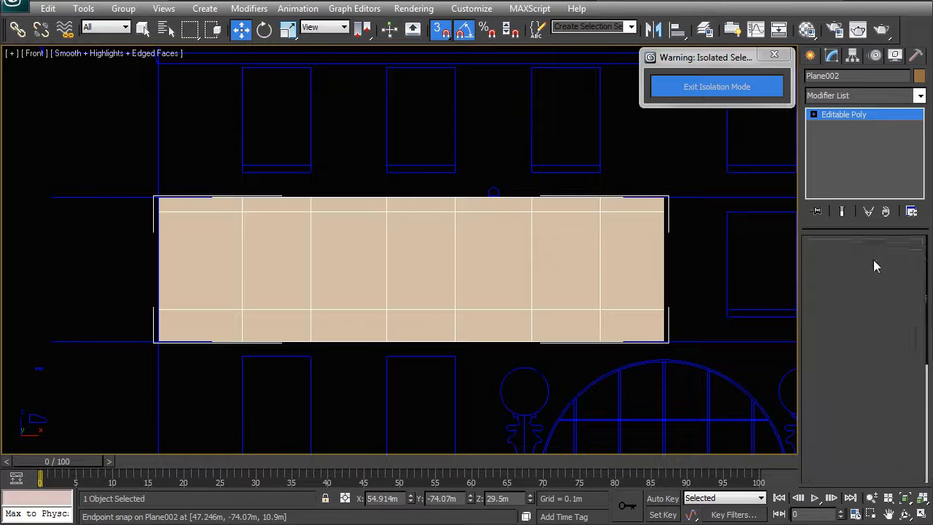
click(572, 259)
ctrl+click(422, 283)
ctrl+click(309, 302)
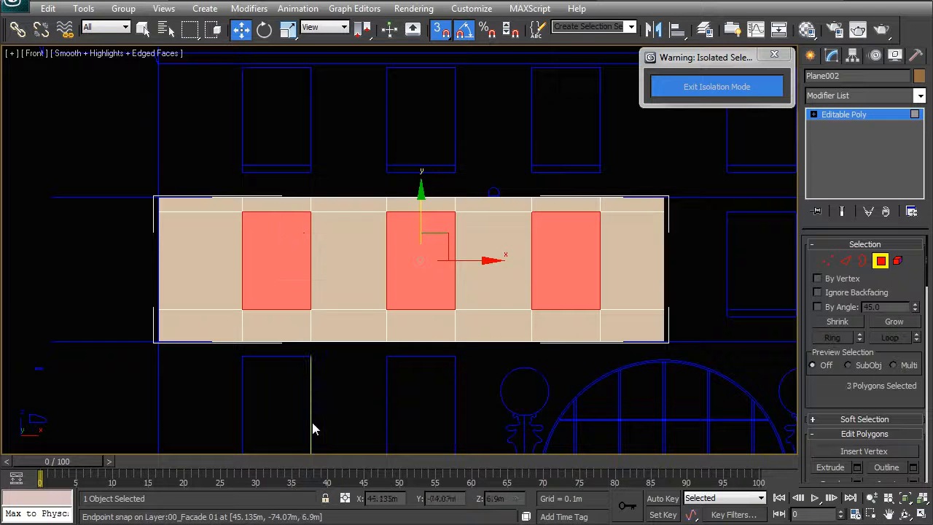
right_click(371, 261)
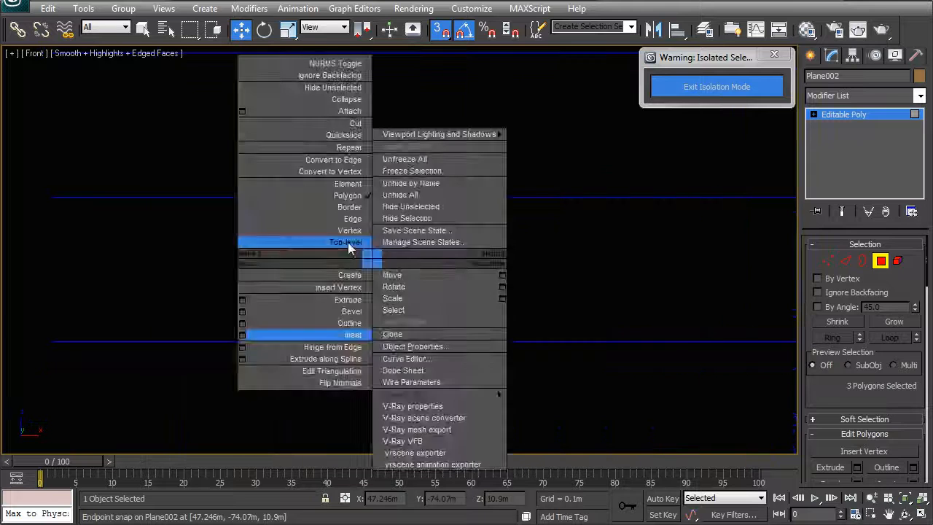
click(350, 244)
- Mirror the half-width storey panel along the X axis as an instance to complete the full facade width
middle_drag(485, 292, 349, 276)
scroll(460, 317, down, 3)
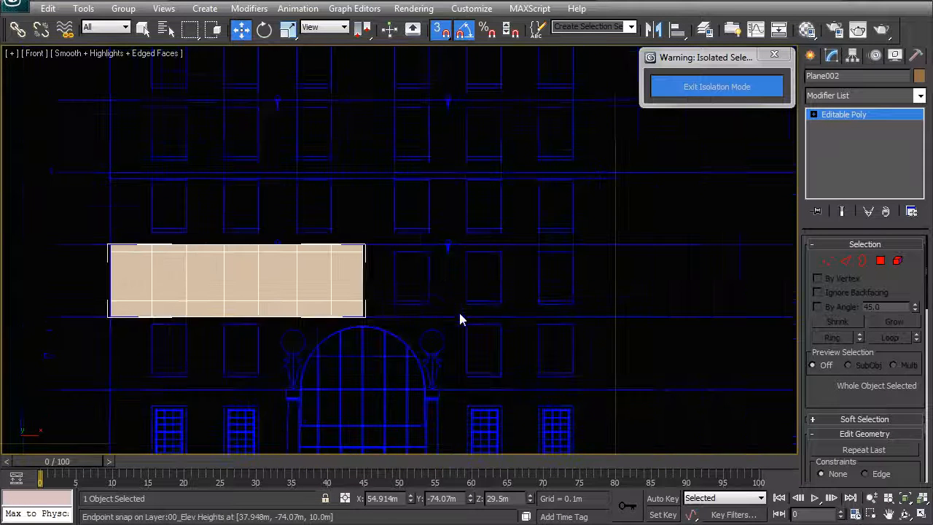
click(653, 30)
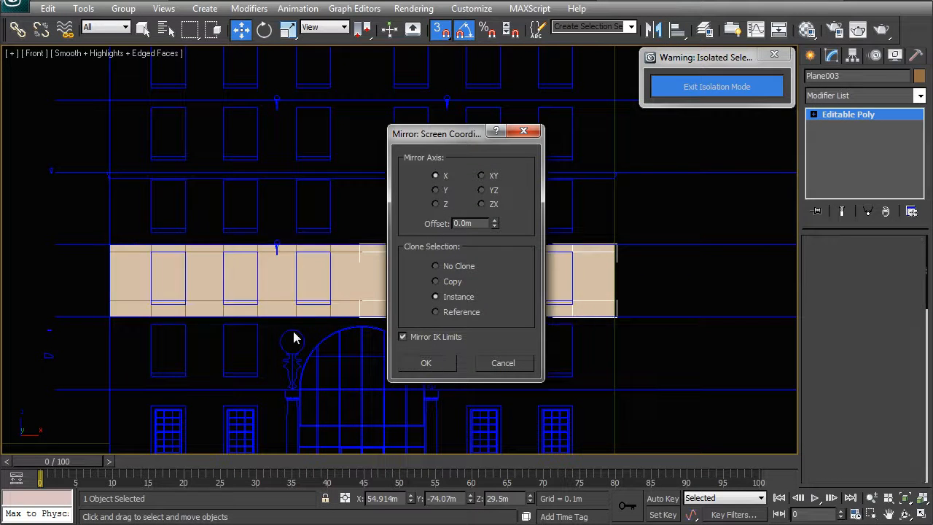
key(Return)
- Select both halves of the storey panel and lock the selection
middle_drag(338, 283, 430, 291)
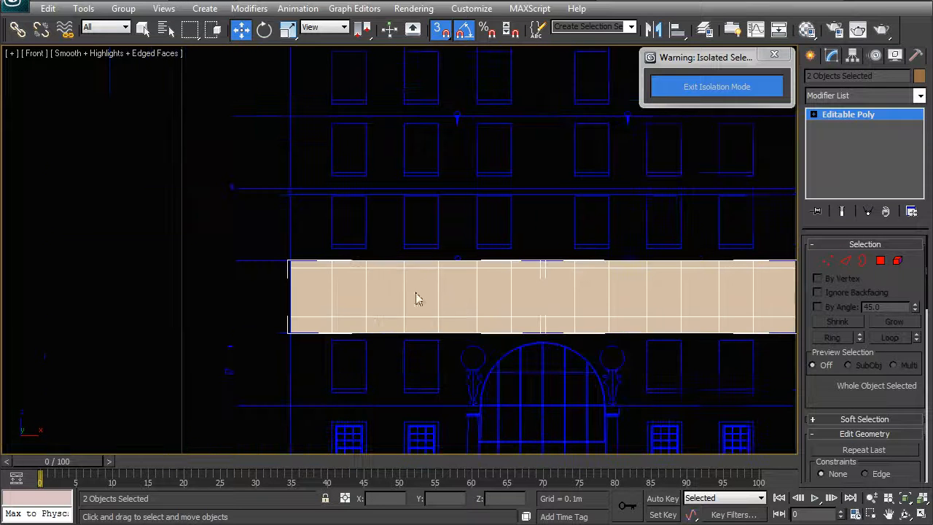
key(z)
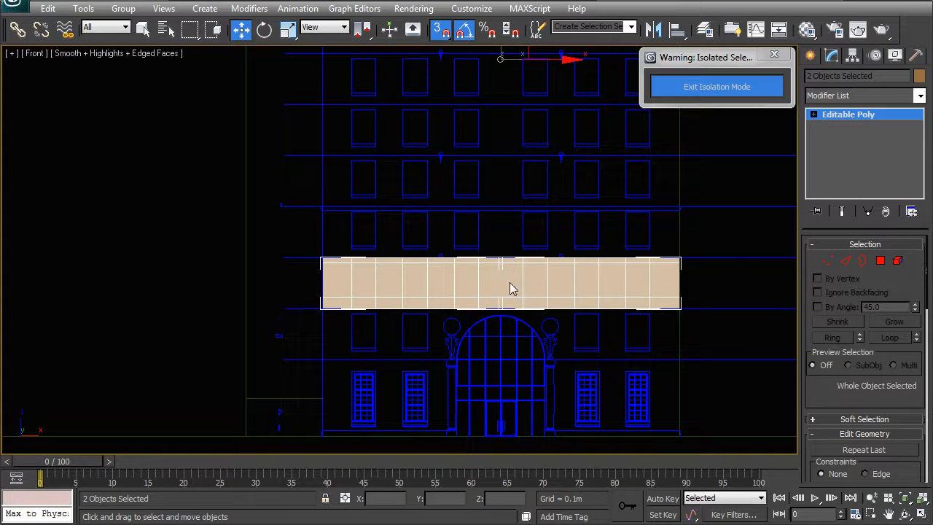
scroll(360, 307, up, 5)
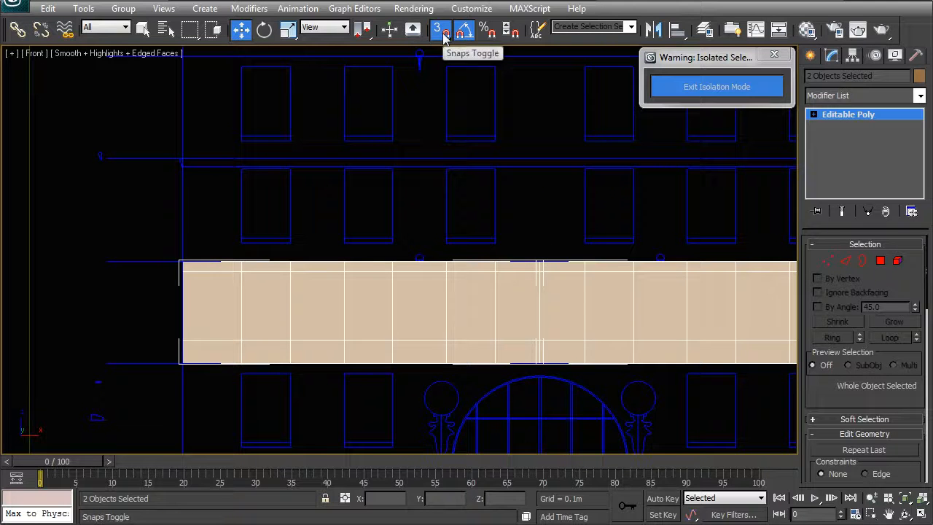
click(326, 498)
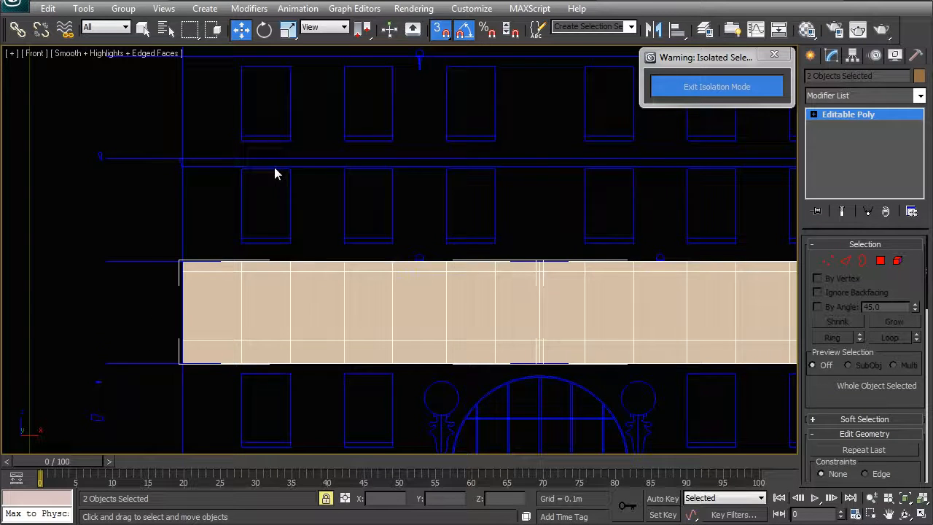
middle_drag(219, 212, 272, 212)
middle_drag(164, 360, 199, 361)
shift+drag(202, 370, 197, 266)
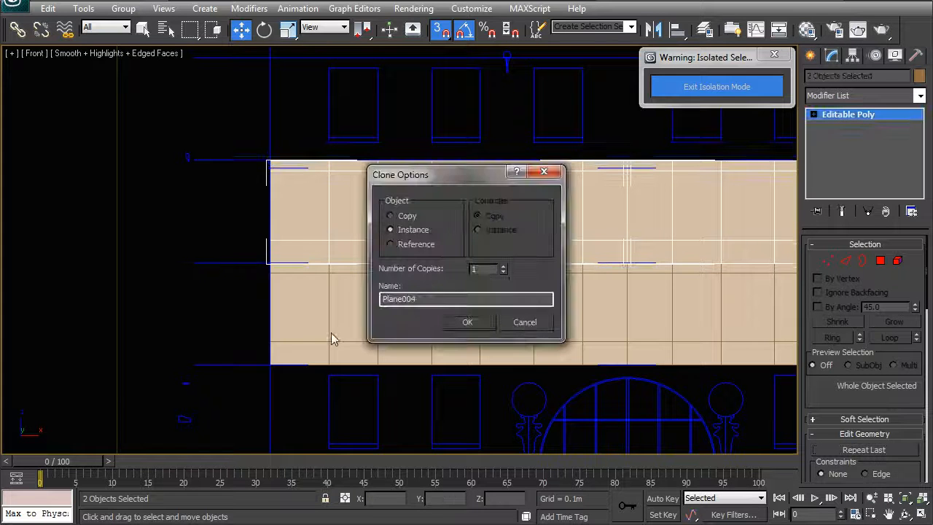
click(524, 322)
- Clone both panel halves upward by one storey height, snapped to the elevation level lines, as 10 instances
middle_drag(238, 323, 313, 339)
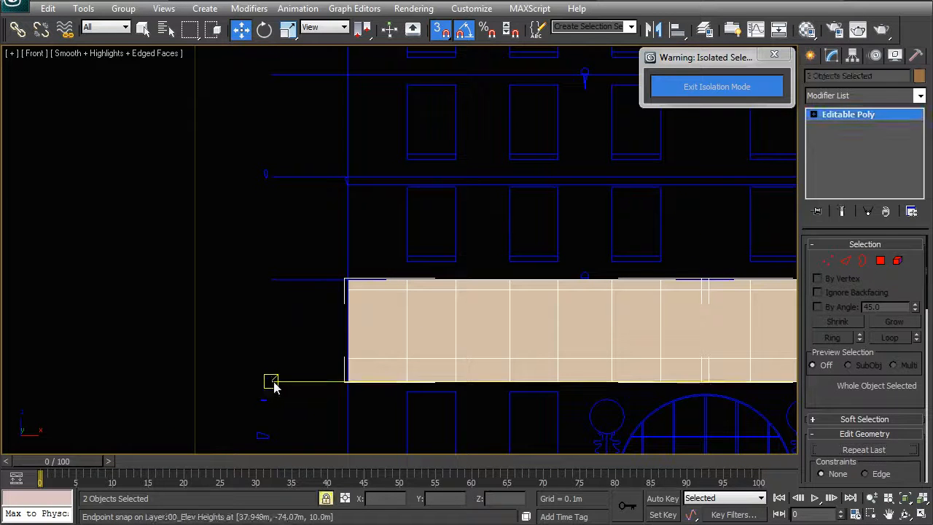
shift+drag(270, 377, 274, 283)
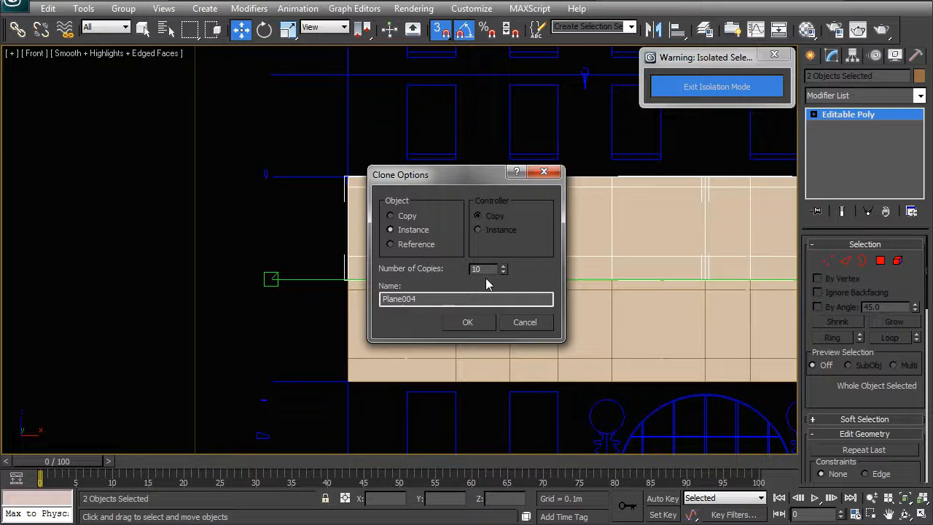
click(467, 322)
key(z)
middle_drag(379, 270, 640, 286)
middle_drag(556, 262, 406, 255)
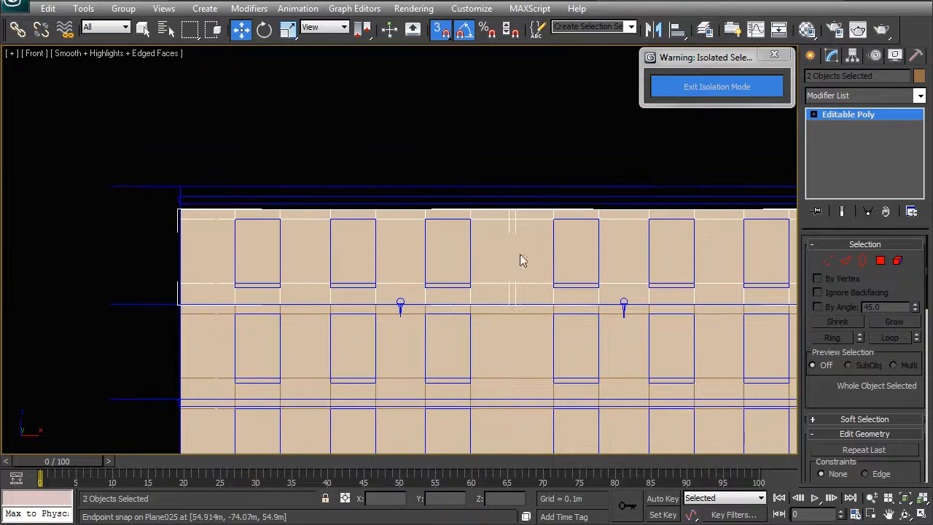
click(510, 175)
click(502, 232)
ctrl+click(514, 222)
click(830, 266)
drag(201, 215, 171, 196)
right_click(550, 245)
click(491, 241)
- Select both top-storey panels and make them unique from the other storeys, but not with respect to each other
click(504, 239)
ctrl+click(520, 239)
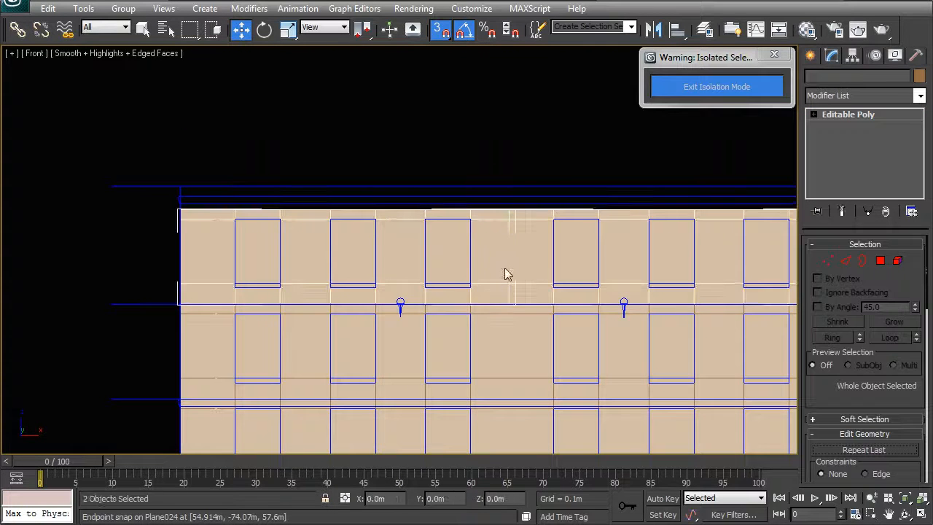
click(870, 210)
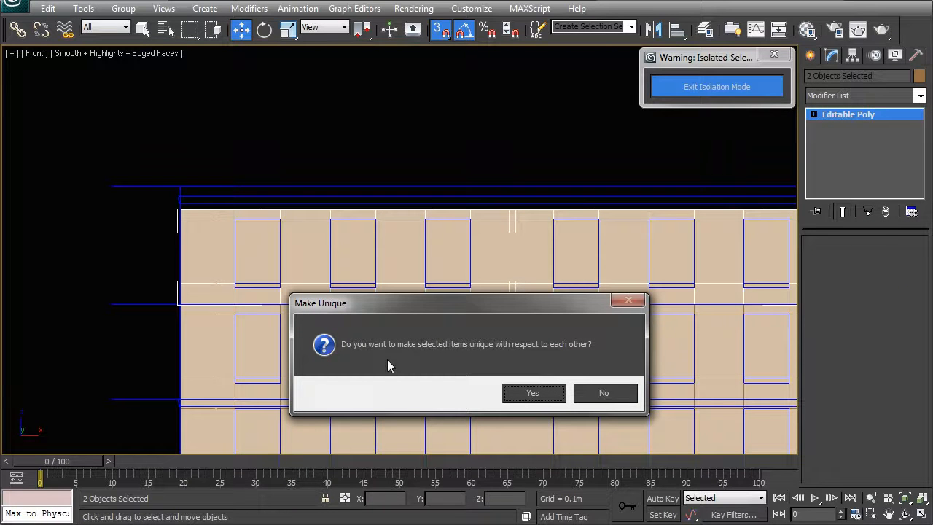
click(604, 394)
- Raise the top vertex row of both top-storey panels by a relative offset of 1 m, and leave vertex editing
middle_drag(514, 227, 355, 267)
scroll(355, 268, down, 2)
drag(399, 264, 695, 258)
middle_drag(287, 289, 432, 292)
scroll(431, 291, up, 2)
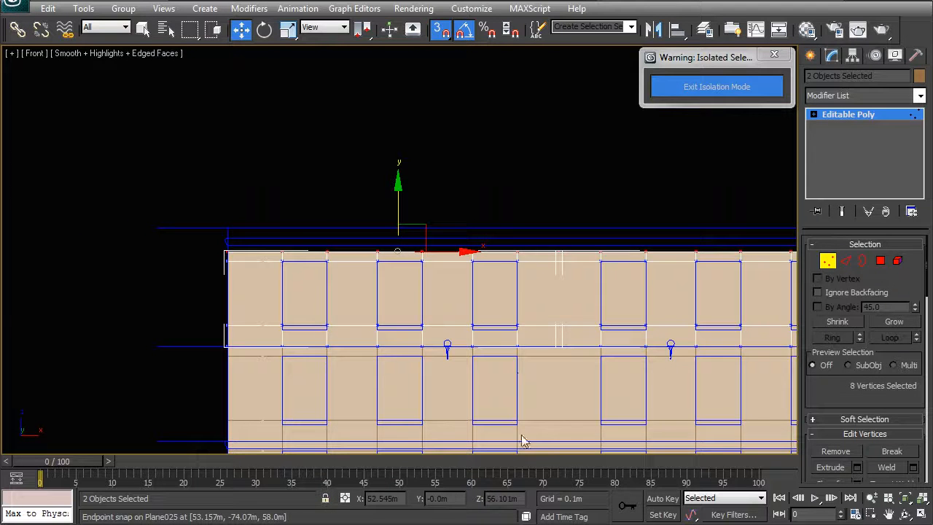
click(346, 498)
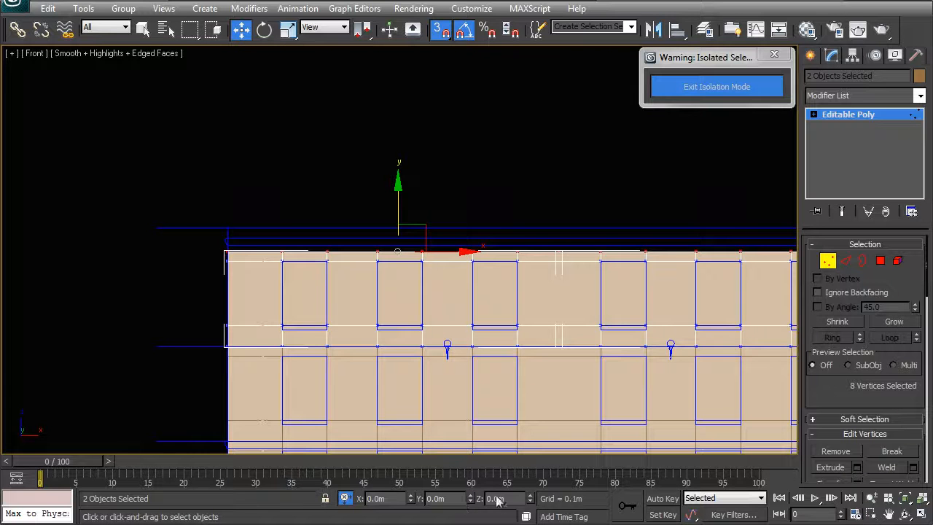
drag(470, 501, 451, 508)
click(435, 498)
text(1)
key(Return)
right_click(442, 273)
click(401, 264)
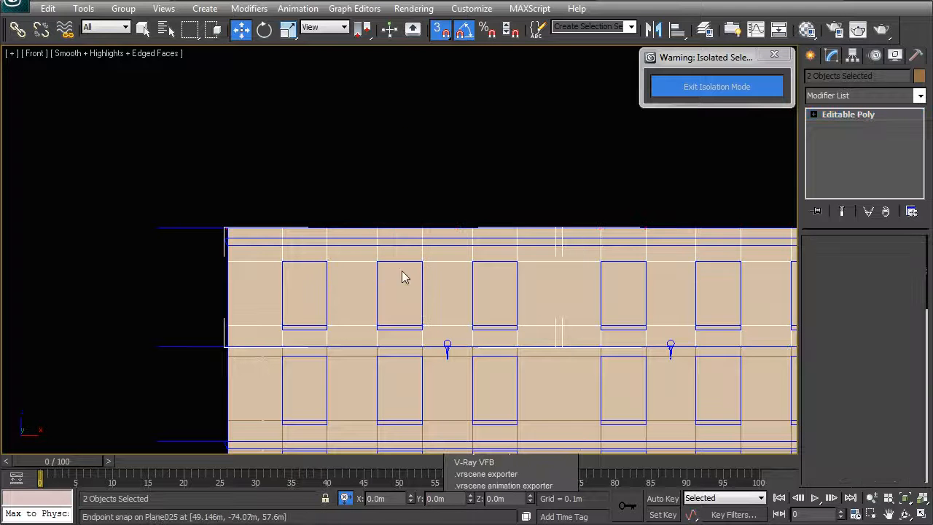
- Select both halves of the lowest storey and clone them downward by one storey height as 2 independent copies
middle_drag(542, 309, 422, 233)
scroll(423, 234, down, 2)
click(428, 147)
click(442, 218)
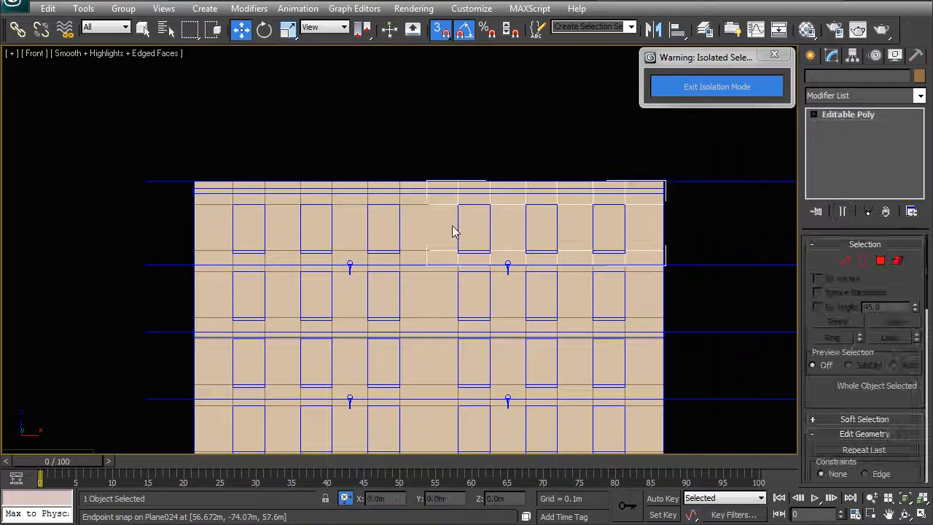
scroll(439, 246, down, 3)
middle_drag(440, 379, 555, 205)
scroll(430, 259, up, 2)
scroll(429, 265, up, 2)
ctrl+click(427, 269)
drag(298, 191, 294, 250)
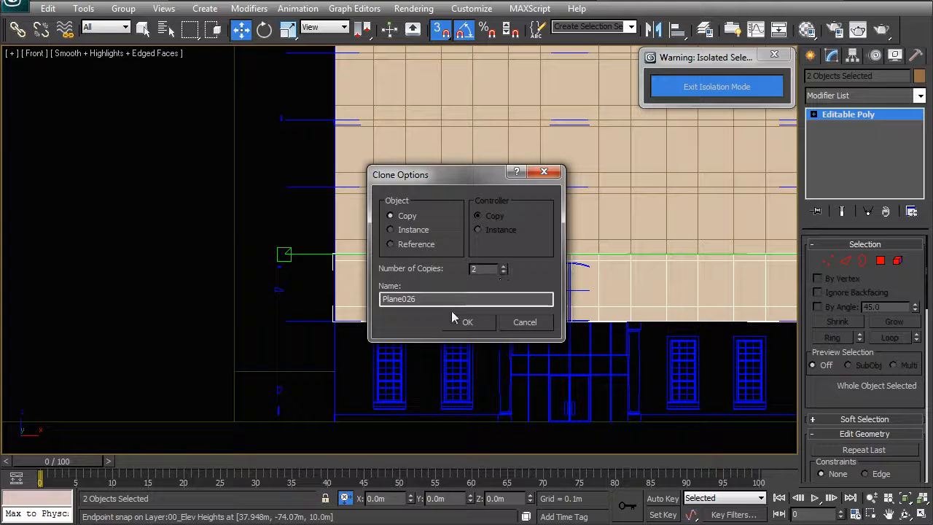
click(467, 321)
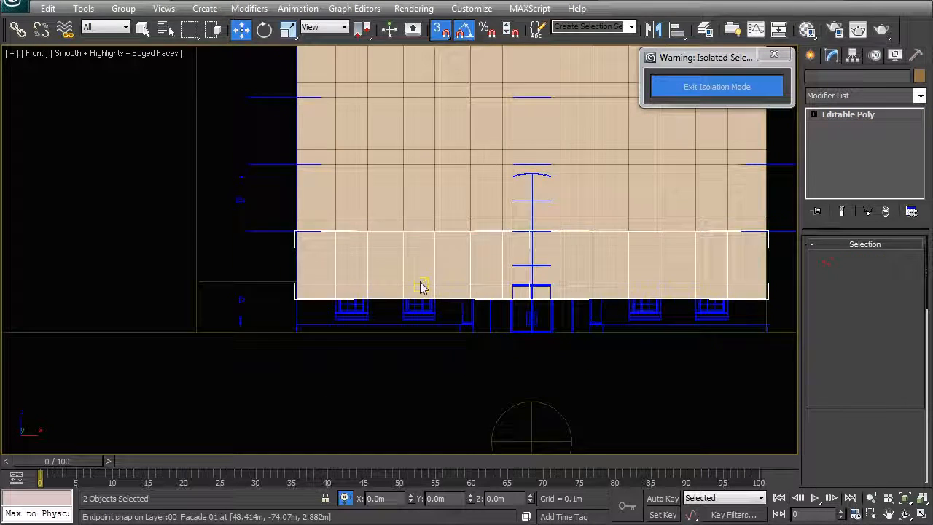
- Select both ground-floor panels and snap their bottom vertex row onto the ground line
click(404, 395)
click(404, 279)
middle_drag(646, 286, 571, 269)
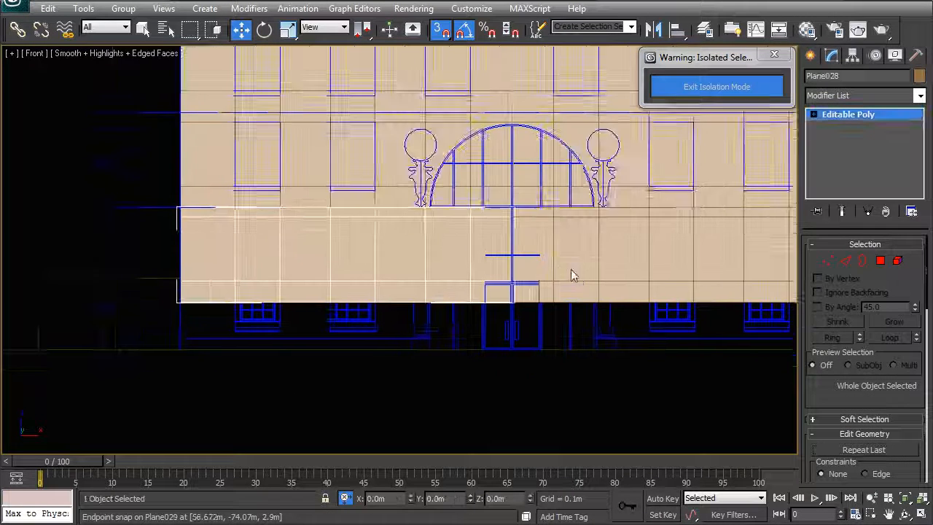
ctrl+click(585, 264)
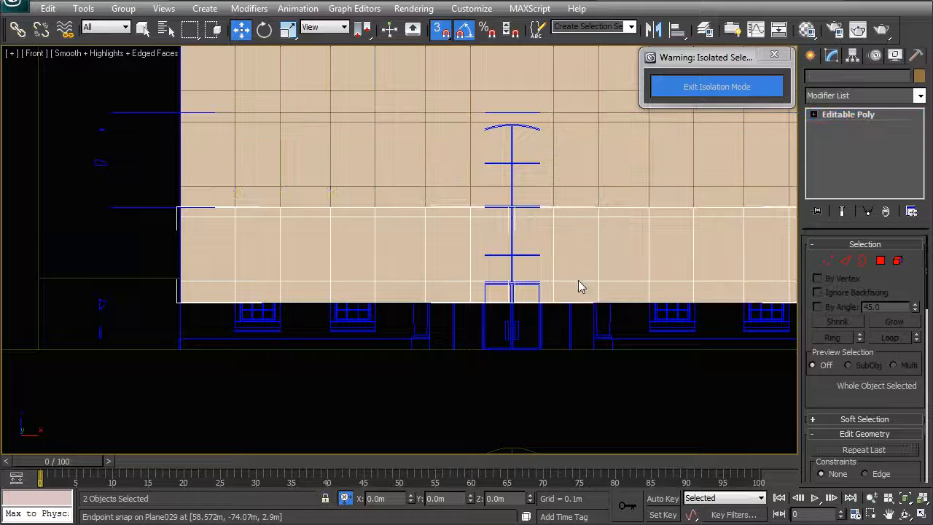
click(828, 261)
drag(148, 264, 185, 312)
middle_drag(183, 302, 329, 319)
scroll(328, 328, up, 4)
middle_drag(245, 375, 304, 260)
drag(248, 243, 247, 377)
click(267, 413)
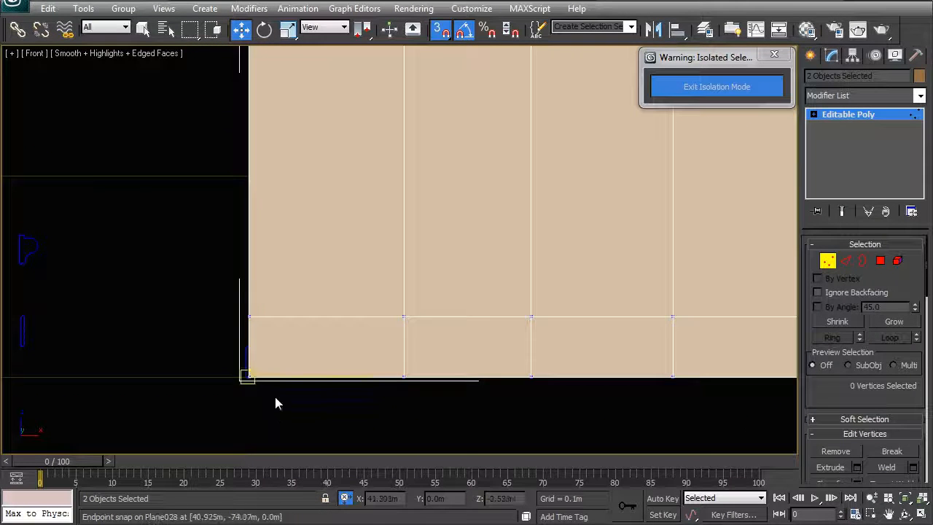
- Switch to wireframe and snap the ground floor's upper inner vertex row down to the top of the window surrounds
scroll(306, 396, down, 4)
key(F3)
middle_drag(360, 384, 168, 448)
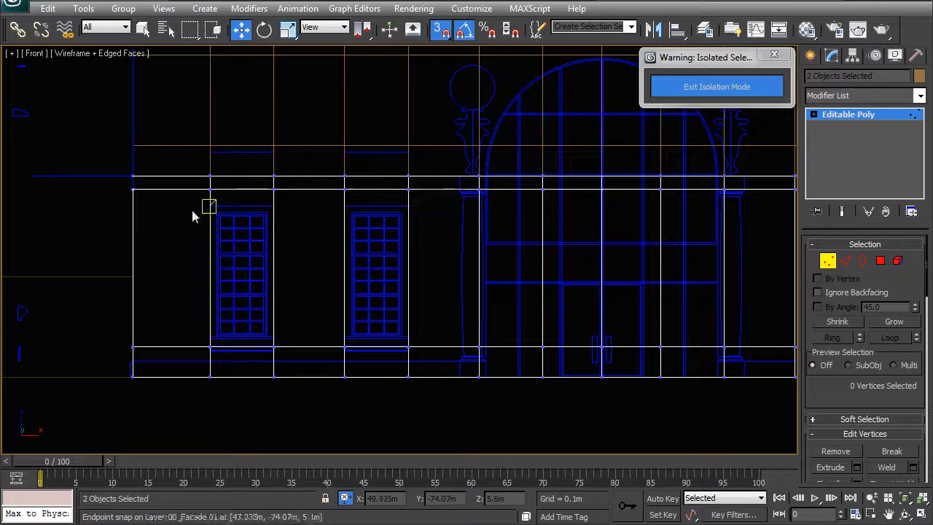
drag(688, 212, 687, 212)
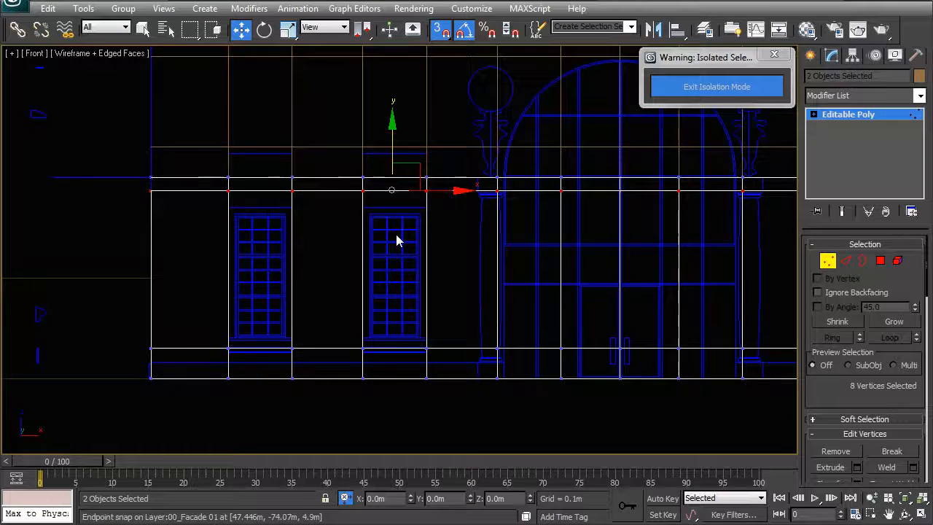
scroll(433, 232, up, 4)
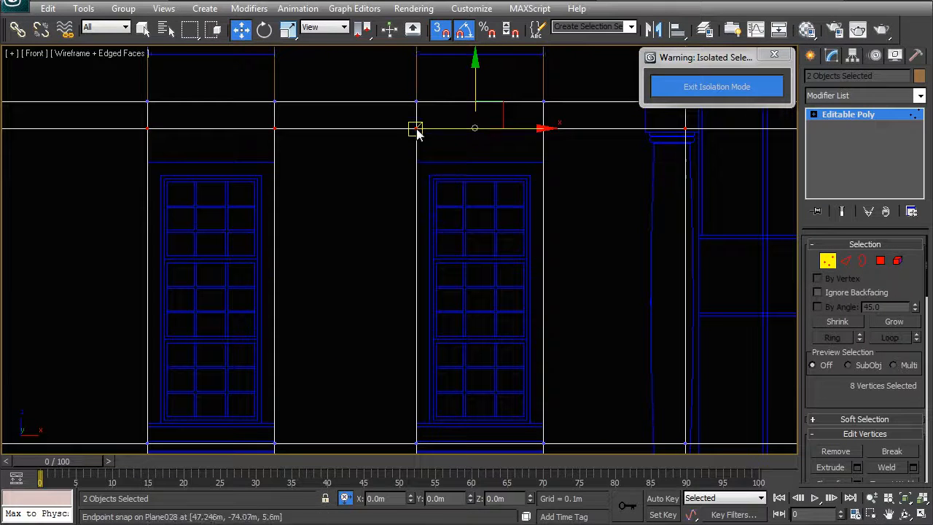
- Snap the ground floor's lower inner vertex row up to the bottom of the windows, and leave vertex editing
scroll(395, 192, down, 4)
drag(141, 333, 794, 357)
scroll(422, 349, up, 5)
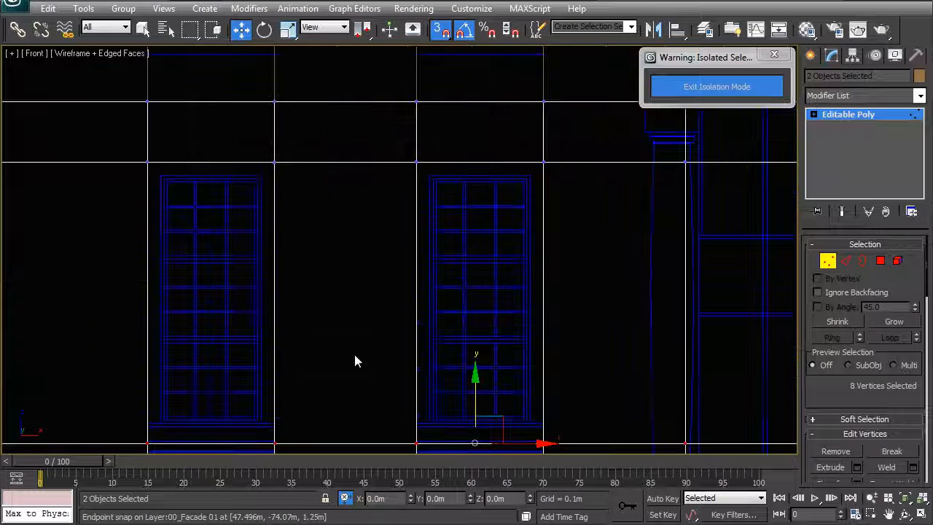
drag(470, 333, 470, 311)
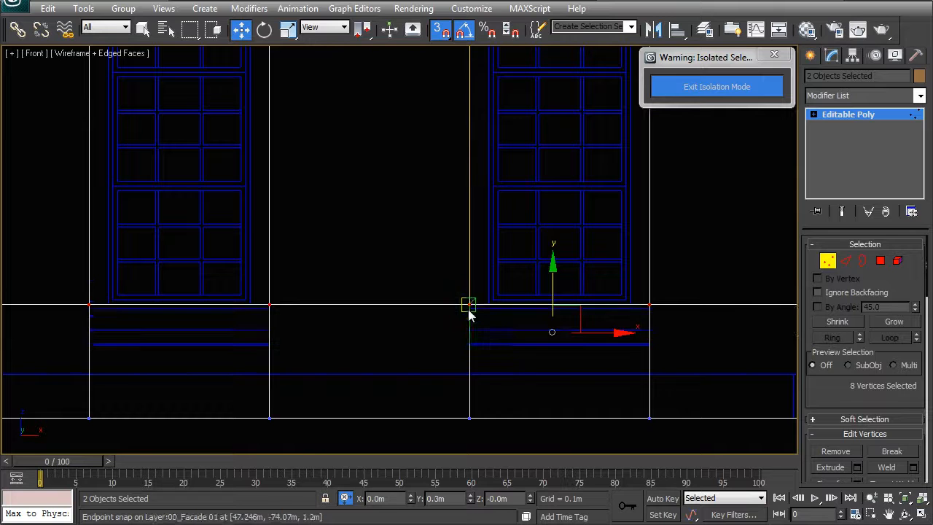
scroll(346, 303, down, 4)
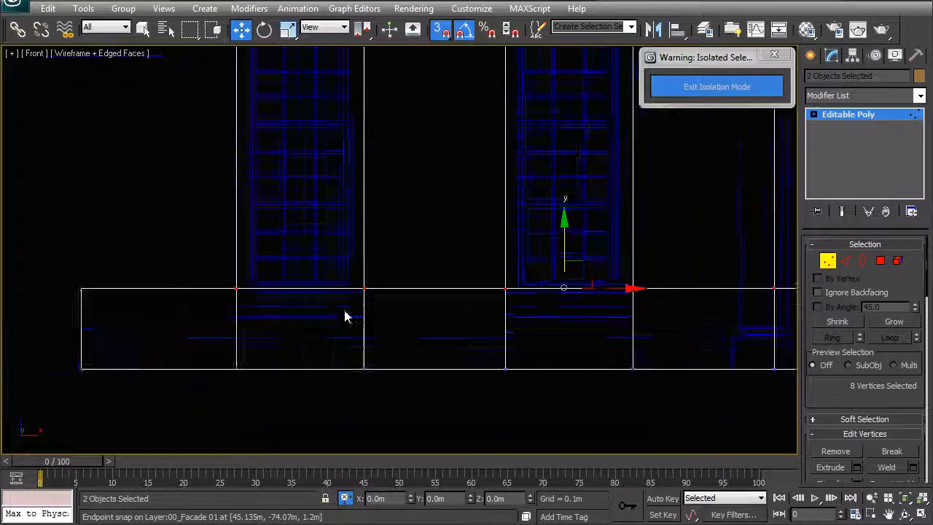
right_click(371, 241)
click(335, 229)
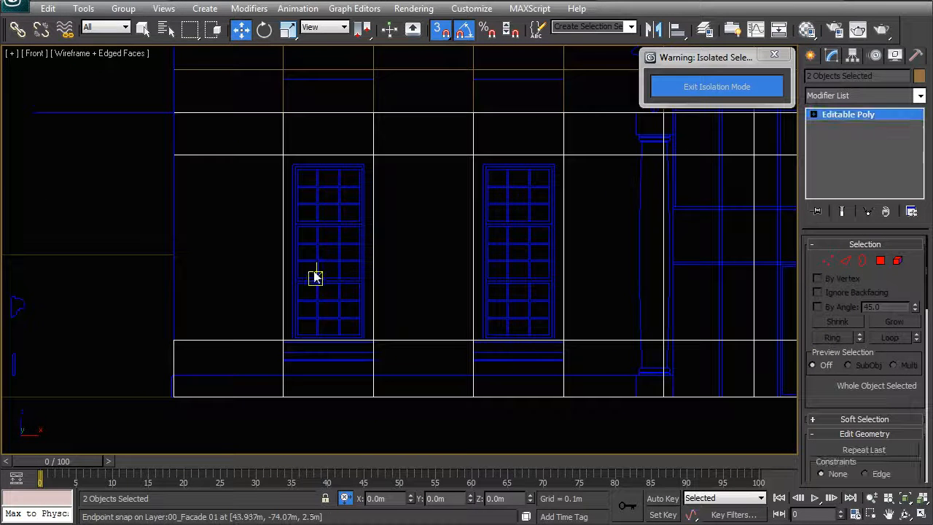
- Examine how the ground-floor panels line up with the windows, columns and arched entrance in the elevation drawing
scroll(326, 256, down, 2)
middle_drag(378, 225, 376, 269)
scroll(376, 269, down, 2)
middle_drag(404, 188, 374, 331)
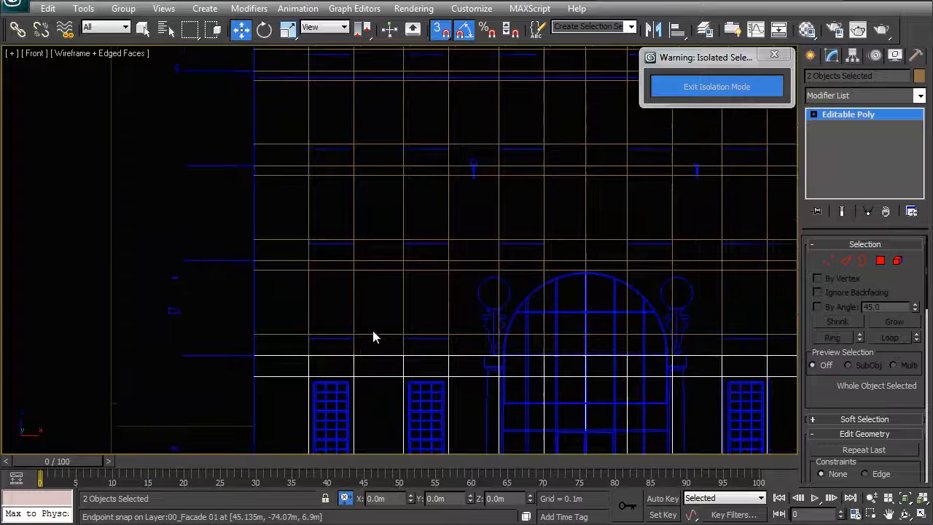
scroll(372, 294, down, 2)
right_click(377, 301)
click(362, 278)
middle_drag(312, 311, 284, 241)
scroll(309, 286, up, 2)
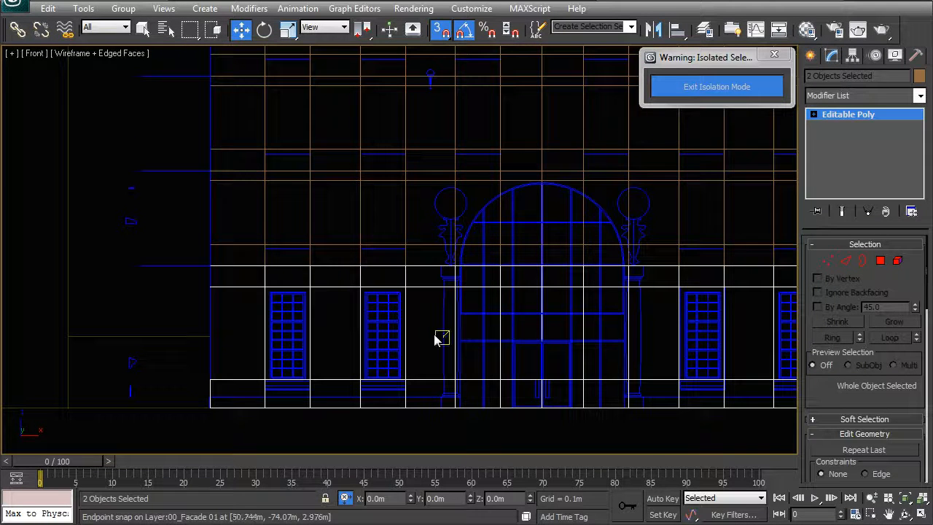
middle_drag(331, 341, 397, 273)
scroll(397, 271, up, 4)
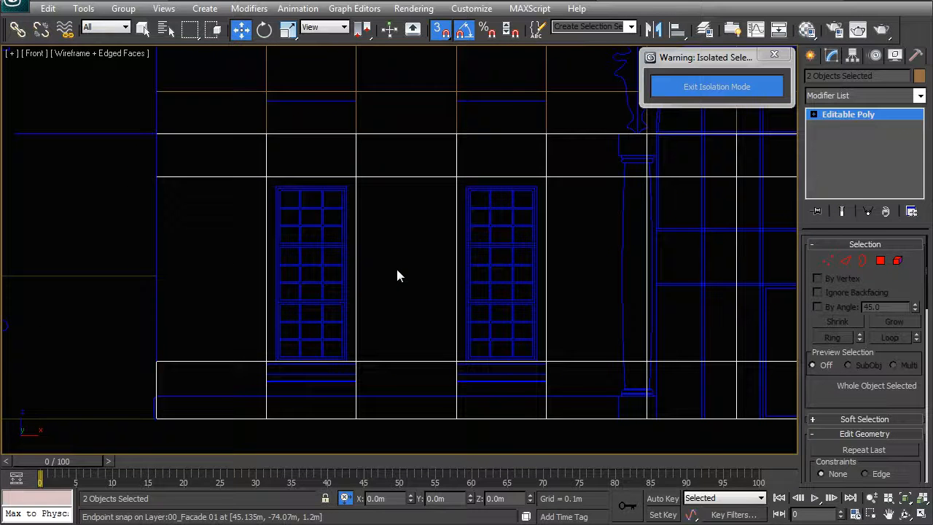
scroll(379, 278, down, 4)
scroll(412, 283, down, 2)
middle_drag(475, 191, 432, 341)
- Deselect the ground-floor panels and display the whole facade shaded
click(165, 220)
scroll(313, 260, down, 6)
key(F3)
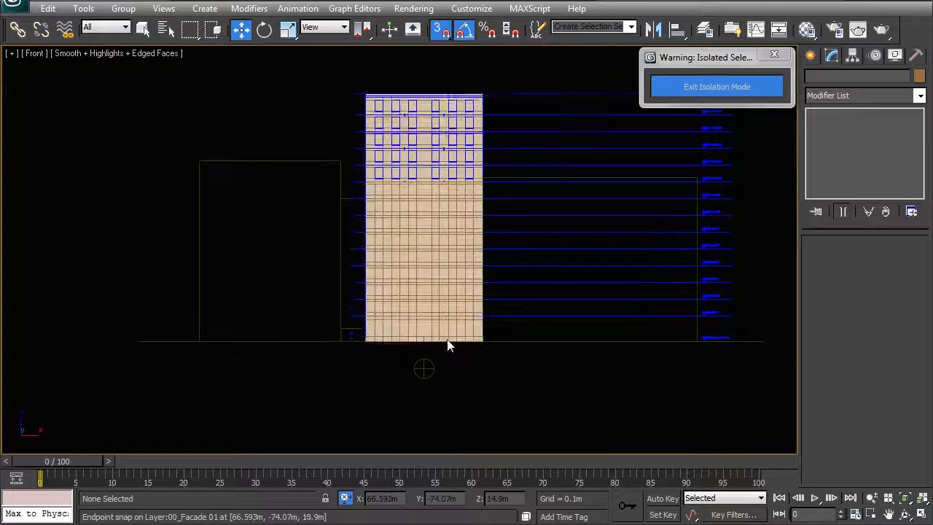
- Switch to a perspective view of the facade and hide all layers from 00_Elev Context through 00_Plan General
middle_drag(476, 255, 448, 339)
scroll(413, 317, up, 2)
key(p)
alt+middle_drag(590, 278, 493, 226)
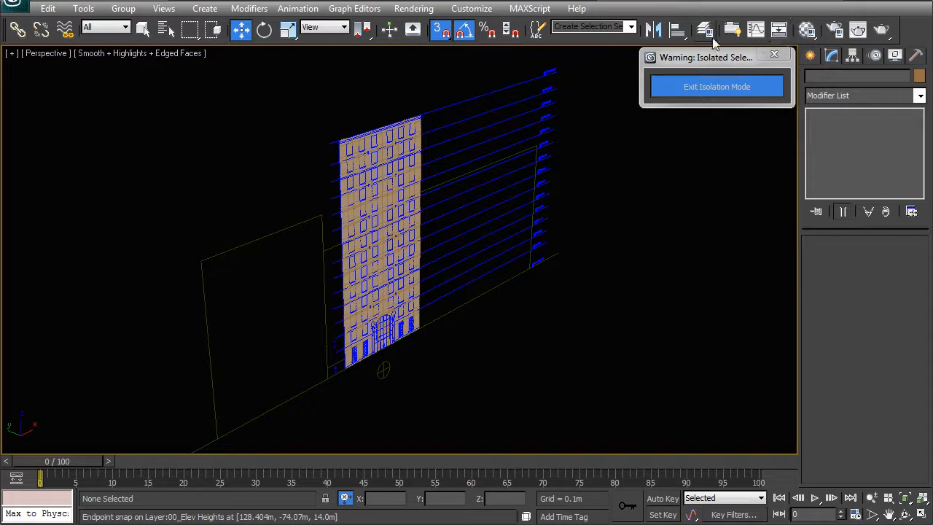
click(704, 29)
click(827, 164)
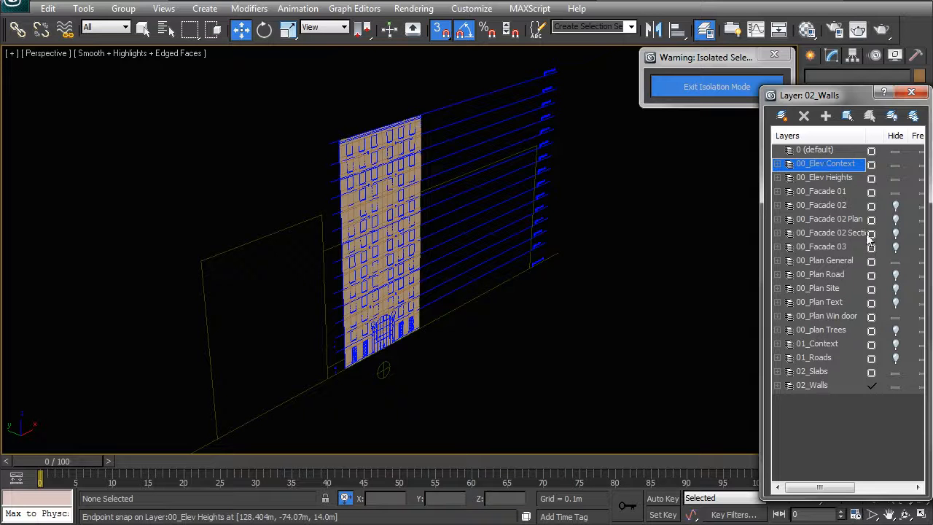
shift+click(855, 261)
click(895, 261)
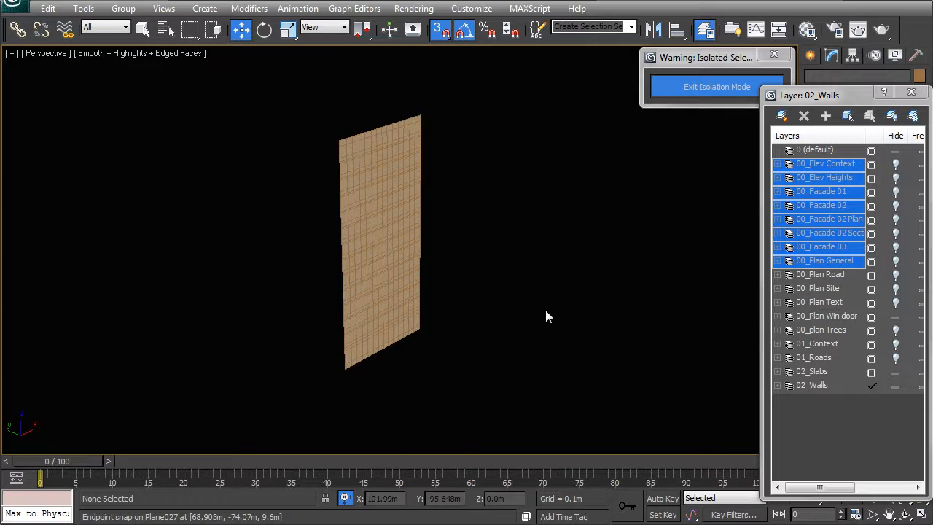
- Display the facade wall in wireframe and examine how its individual storey panels are divided, leaving nothing selected
scroll(487, 294, up, 3)
key(F3)
alt+middle_drag(420, 294, 466, 288)
click(341, 207)
click(314, 227)
click(318, 258)
click(312, 235)
click(287, 242)
alt+middle_drag(288, 289, 340, 288)
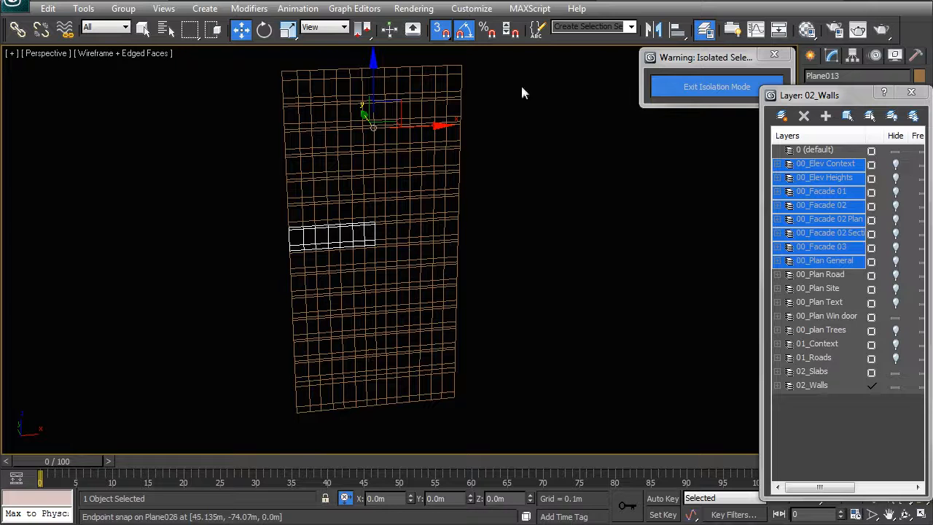
alt+middle_drag(441, 191, 455, 191)
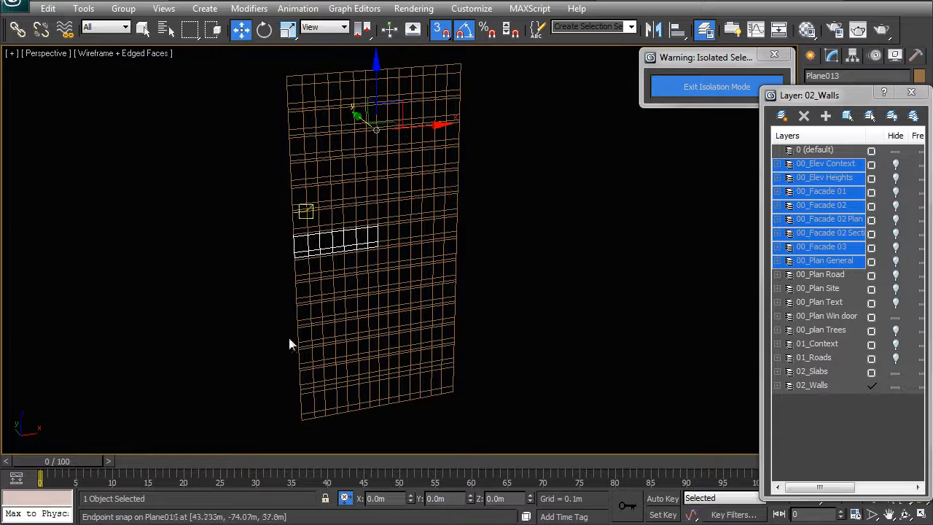
click(568, 336)
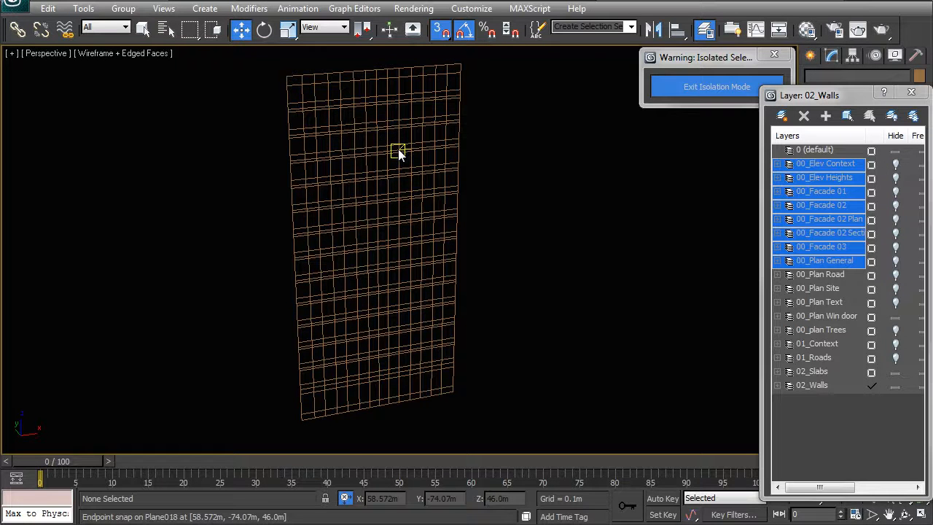
- Exit isolation mode and view the facade wall together with the general floor plan and the facade drawing
middle_drag(410, 257, 648, 137)
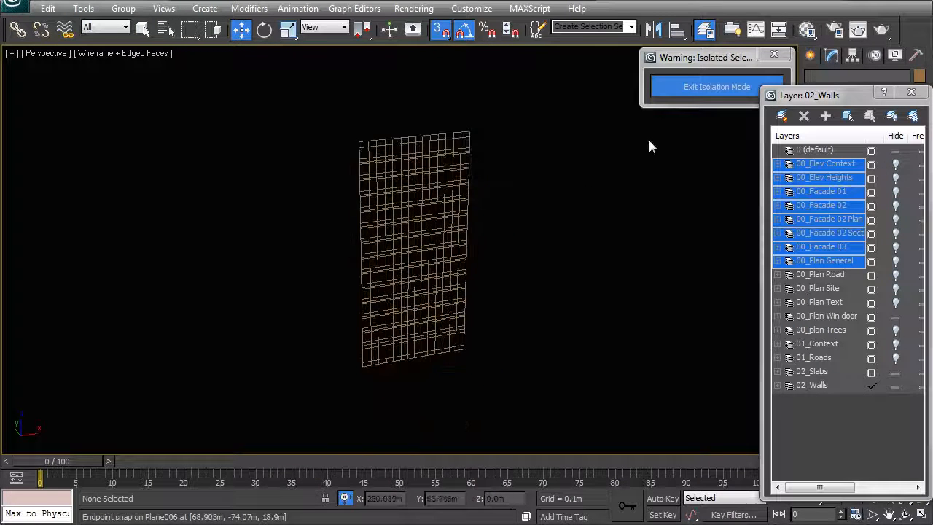
click(676, 87)
key(z)
alt+middle_drag(560, 366, 481, 281)
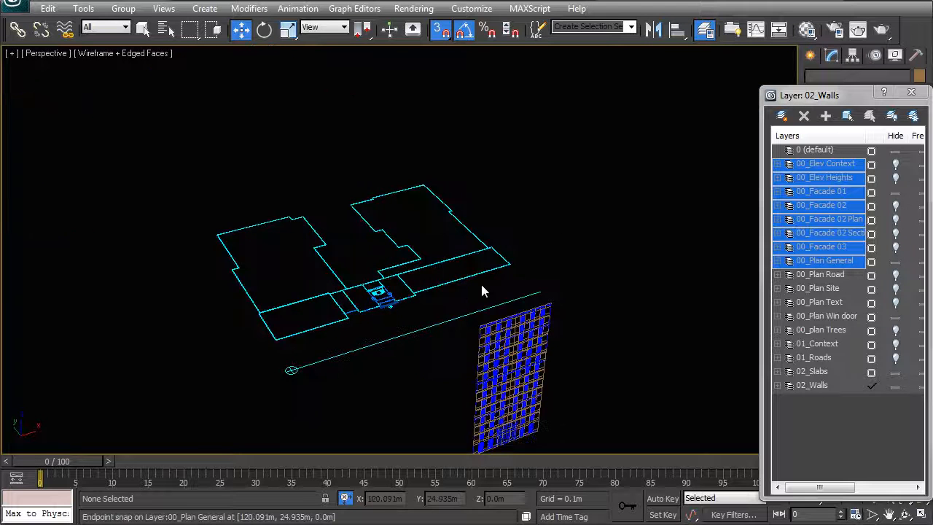
middle_drag(514, 333, 492, 273)
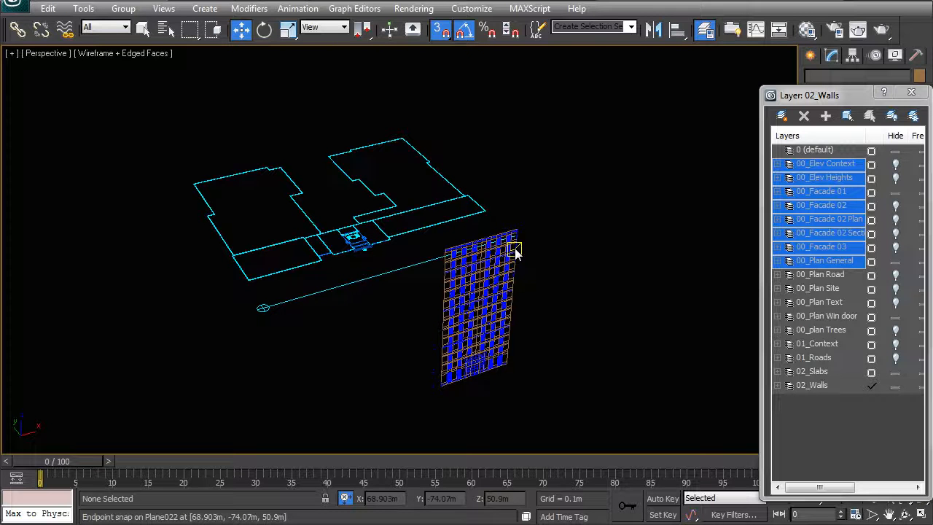
alt+middle_drag(525, 333, 486, 371)
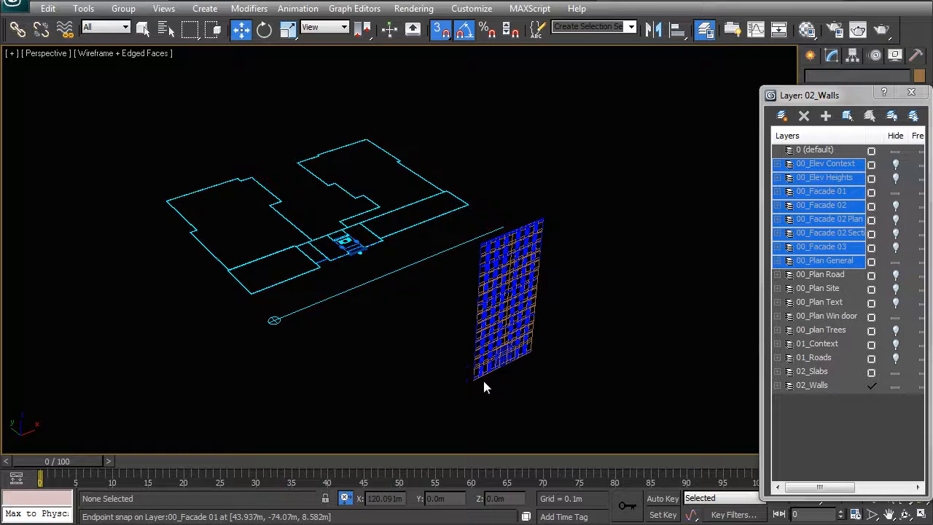
middle_drag(510, 349, 433, 314)
scroll(433, 314, up, 3)
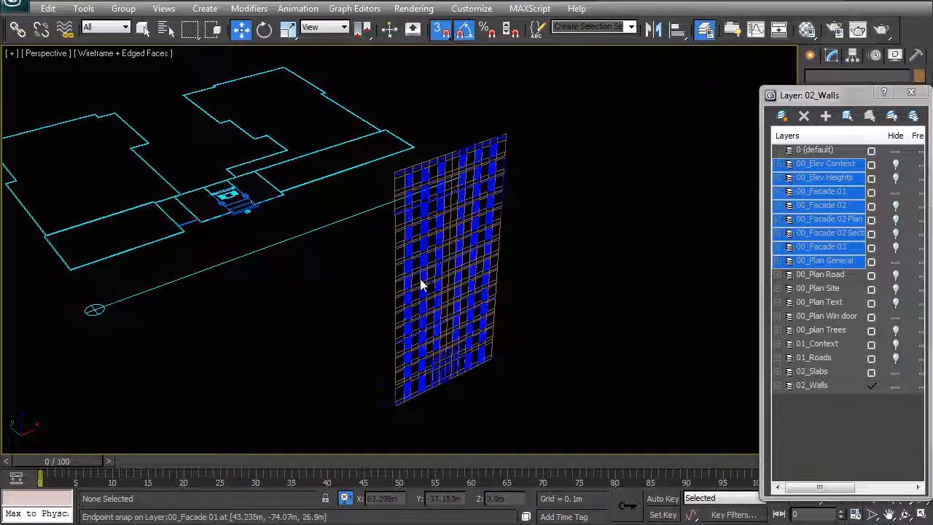